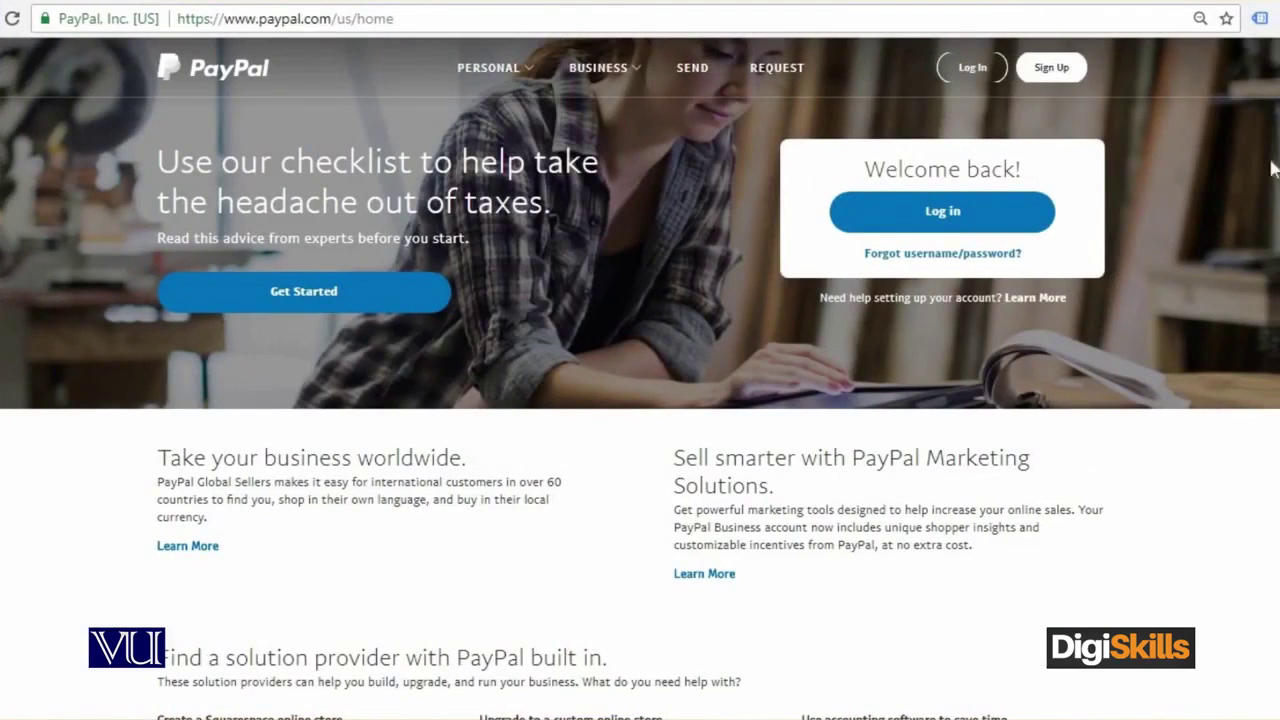
Step: Begin a Personal Account sign-up to reach the name, email and password form
{"action": "left_click", "coordinate": [1064, 71]}
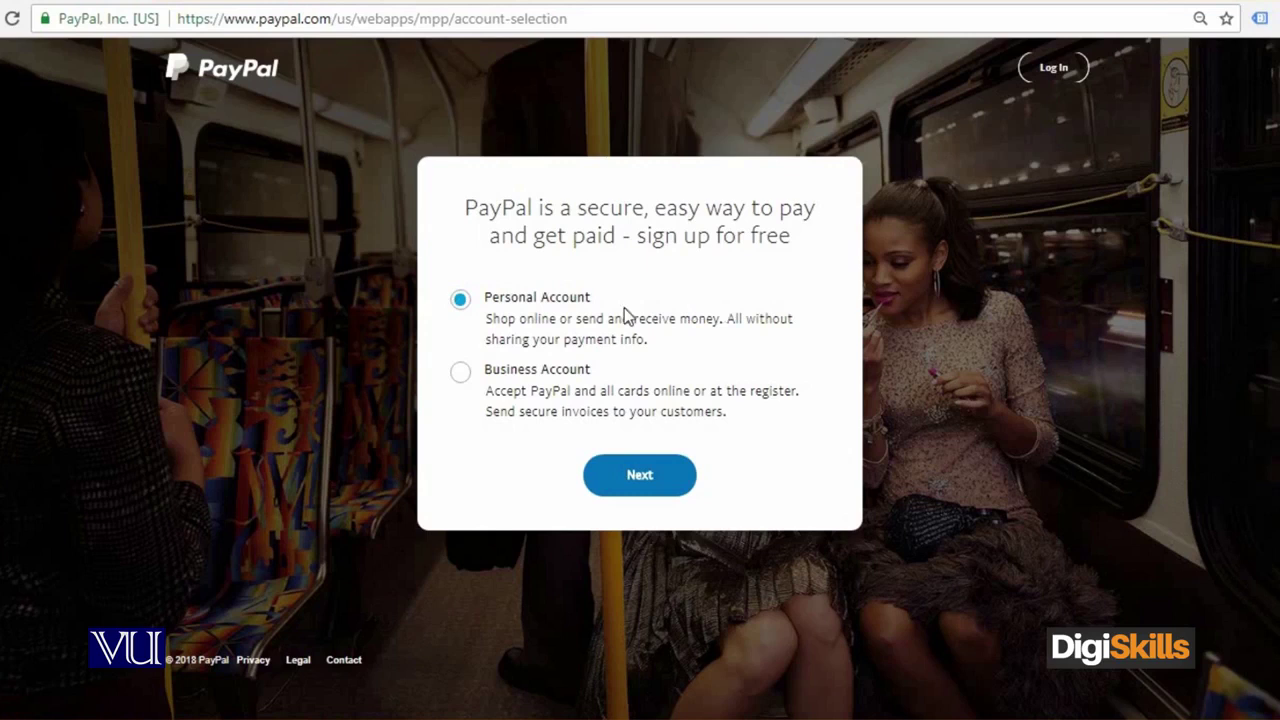
{"action": "left_click", "coordinate": [645, 477]}
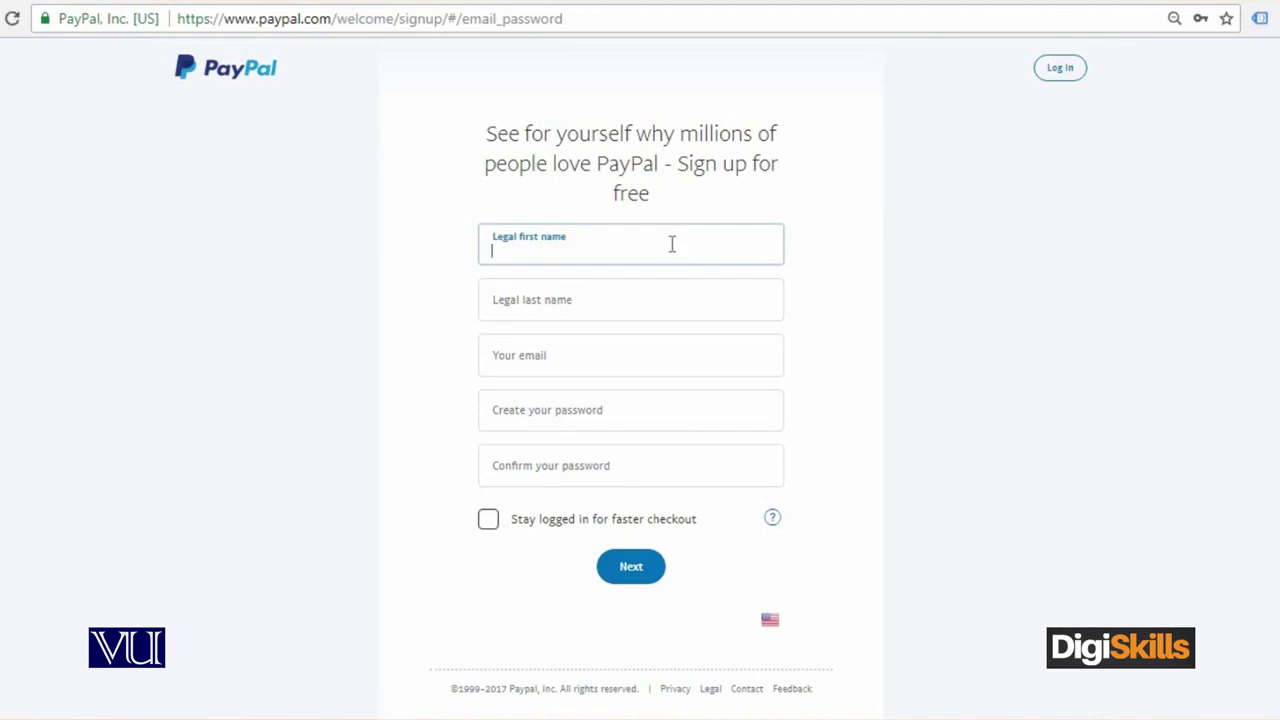
Step: Enter legal first and last name, email, and a matching password, keep 'Stay logged in' ticked, and submit
{"action": "type", "text": "Sheraz"}
{"action": "key", "text": "Tab"}
{"action": "type", "text": "P"}
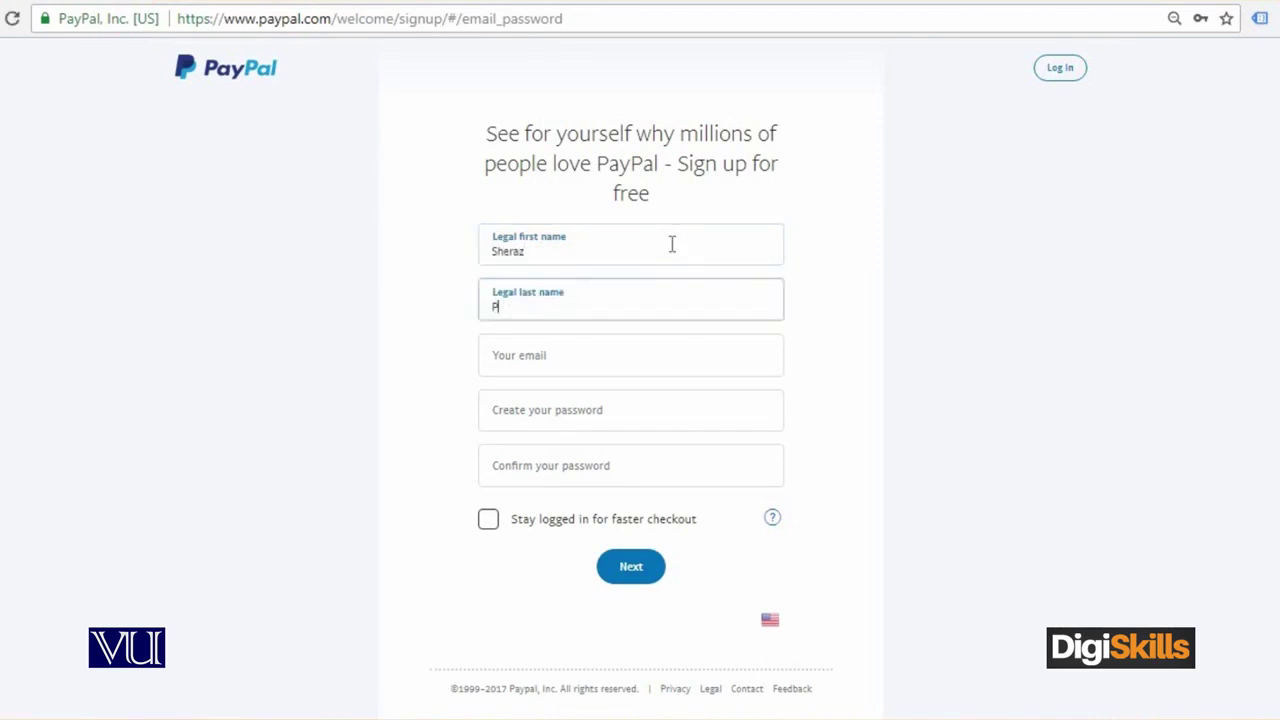
{"action": "key", "text": "Tab"}
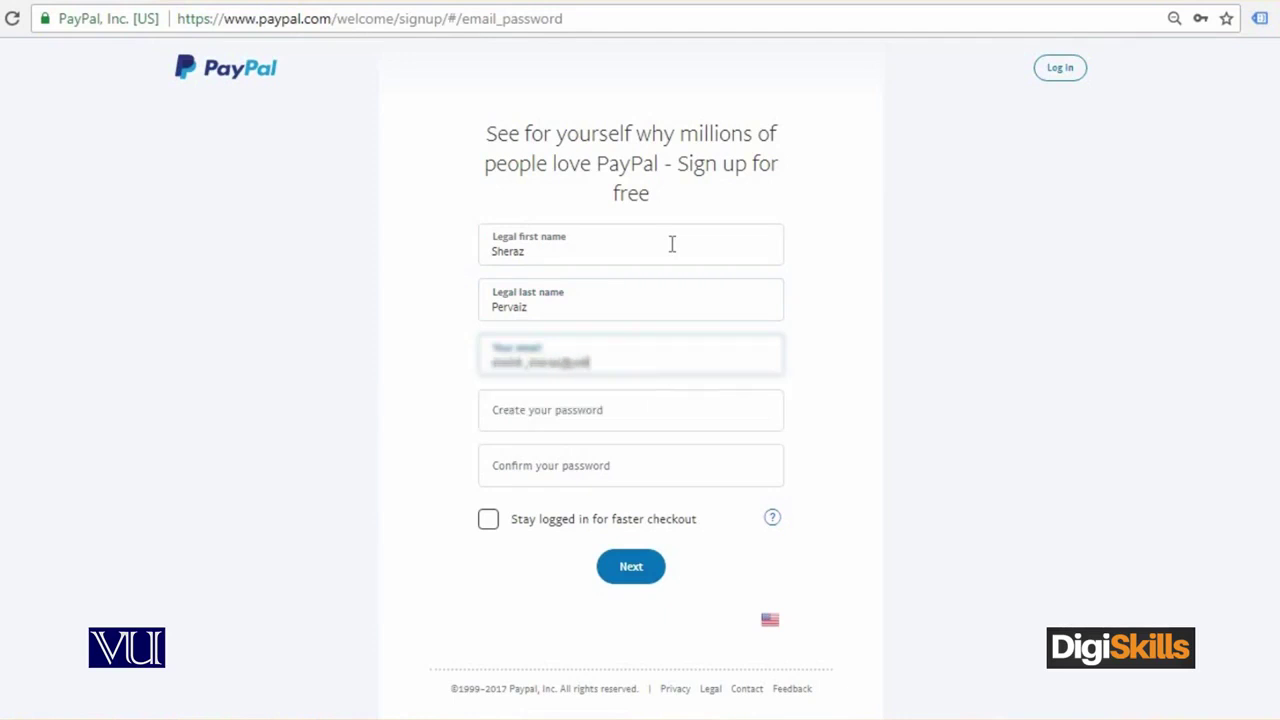
{"action": "key", "text": "Tab"}
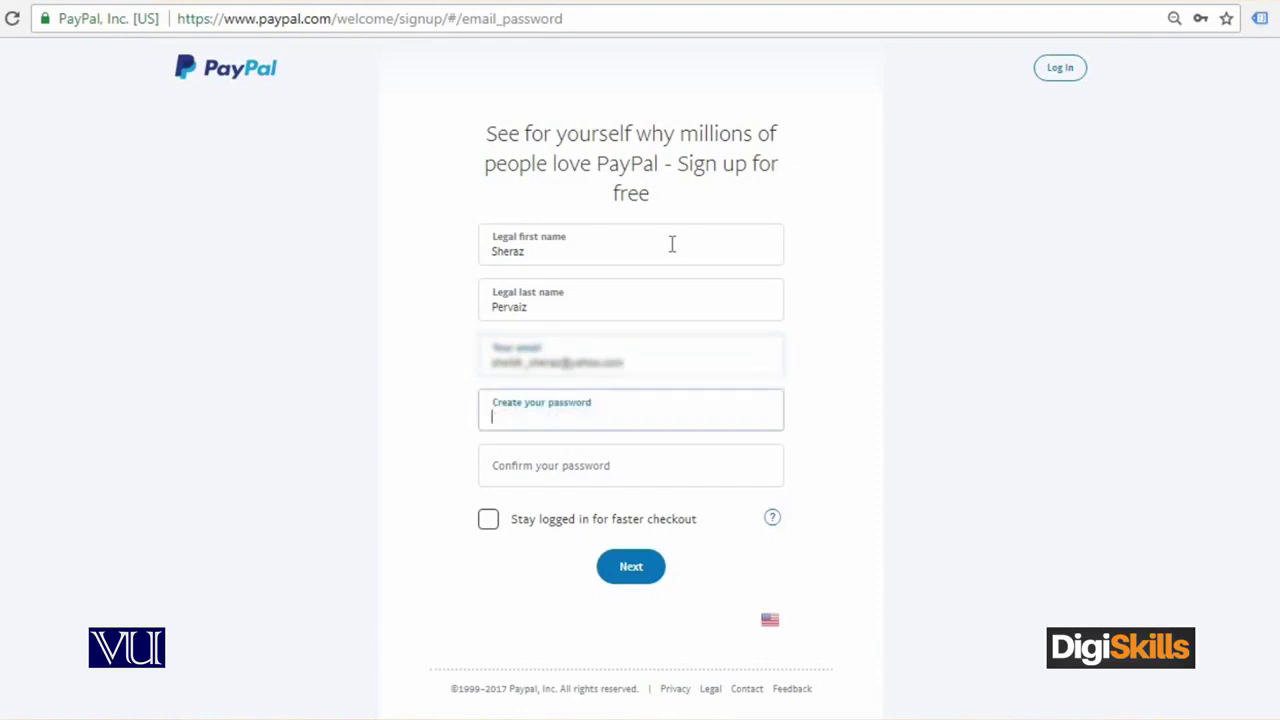
{"action": "type", "text": "s"}
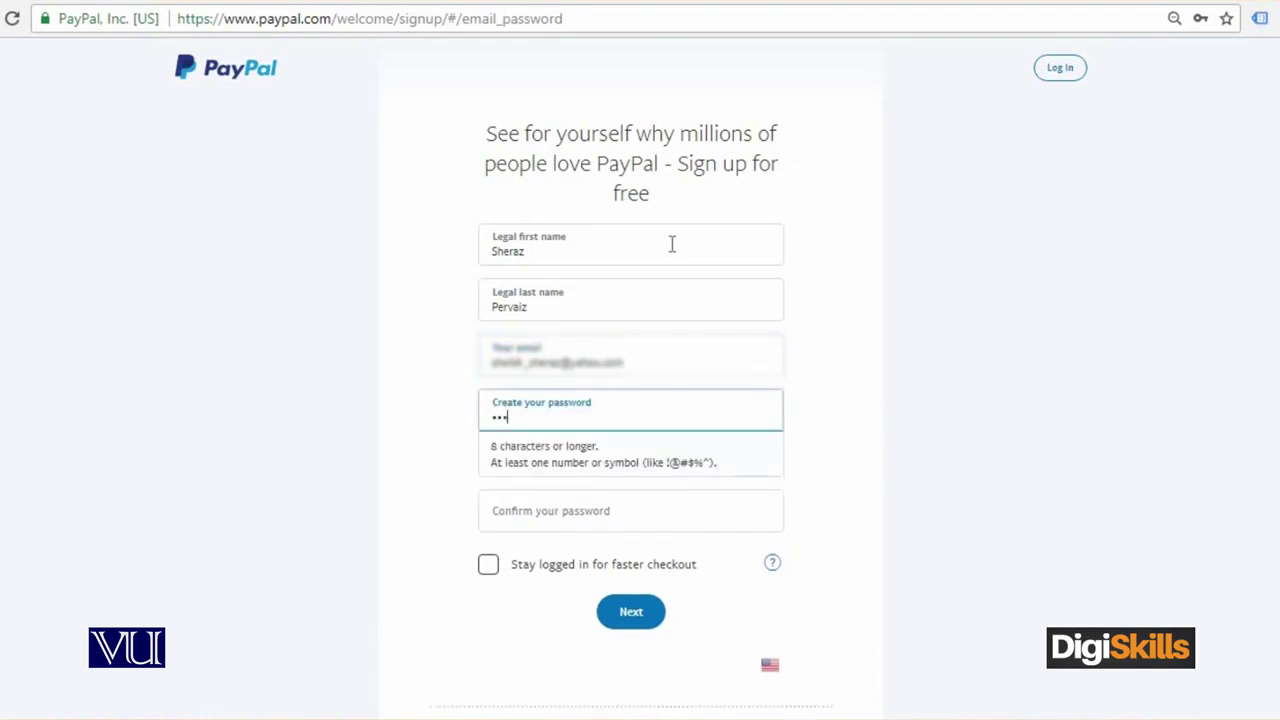
{"action": "key", "text": "BackSpace"}
{"action": "key", "text": "BackSpace"}
{"action": "key", "text": "BackSpace"}
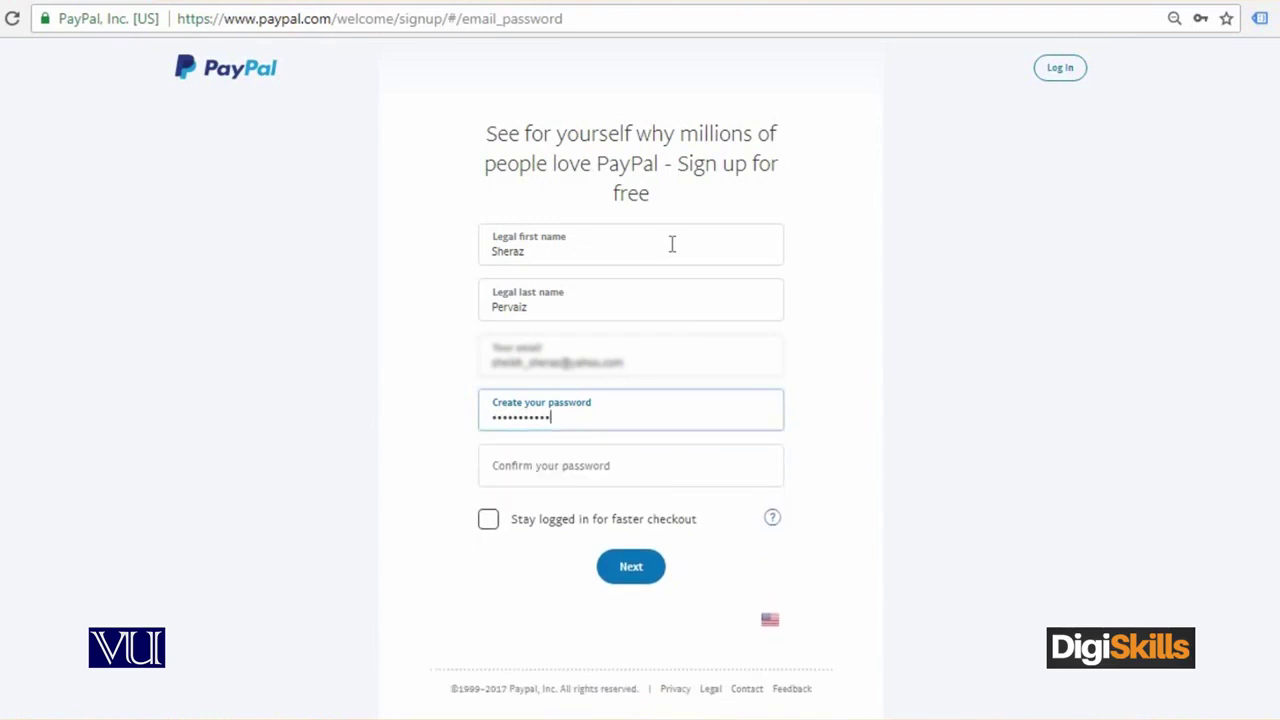
{"action": "left_click", "coordinate": [714, 471]}
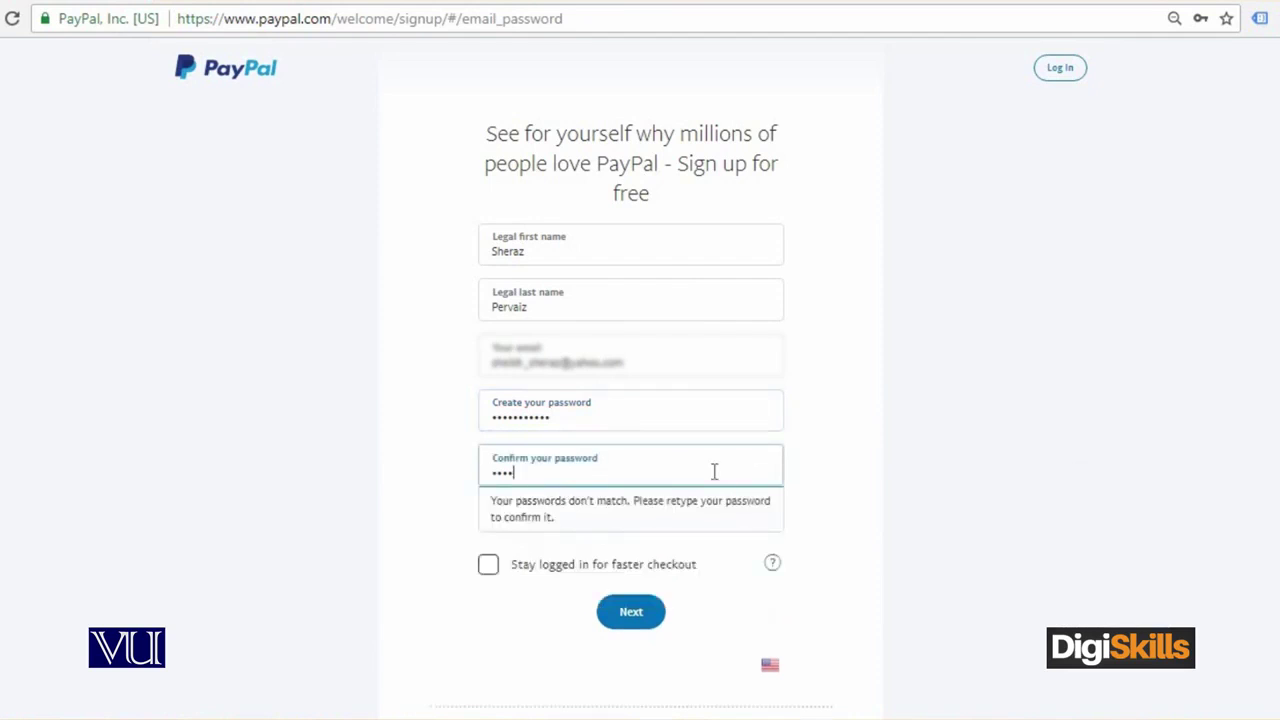
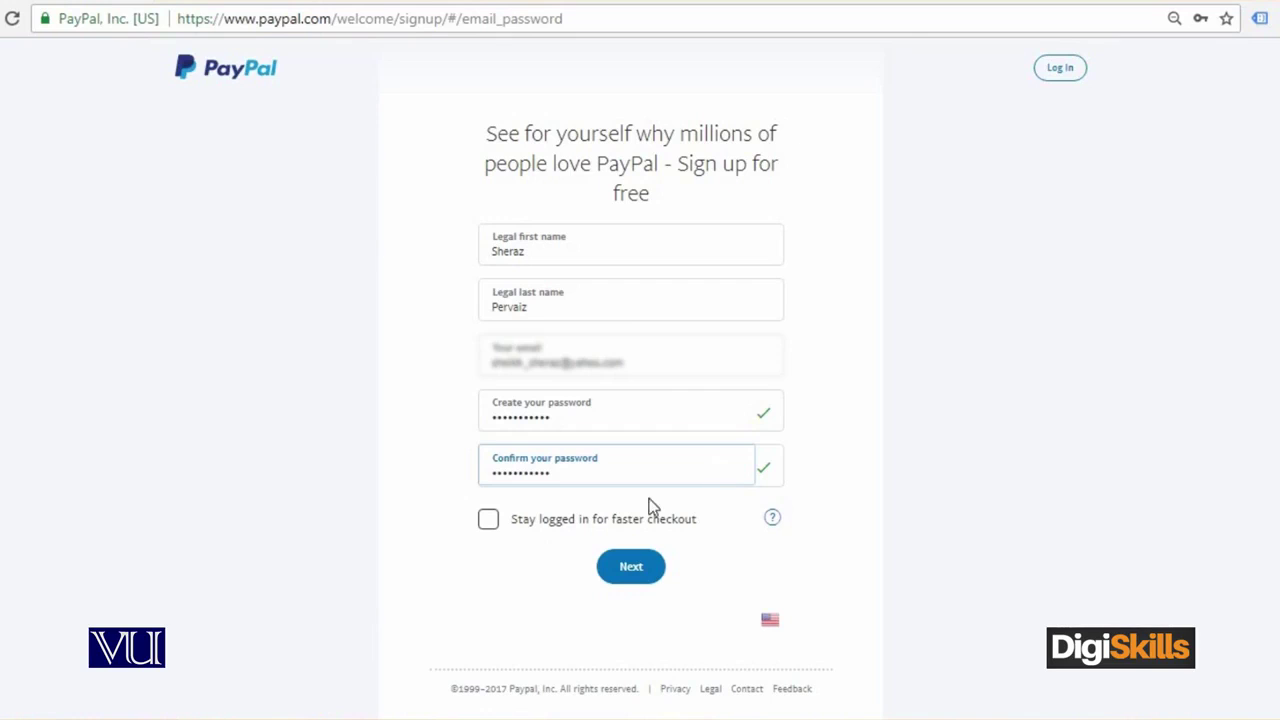
{"action": "left_click", "coordinate": [491, 523]}
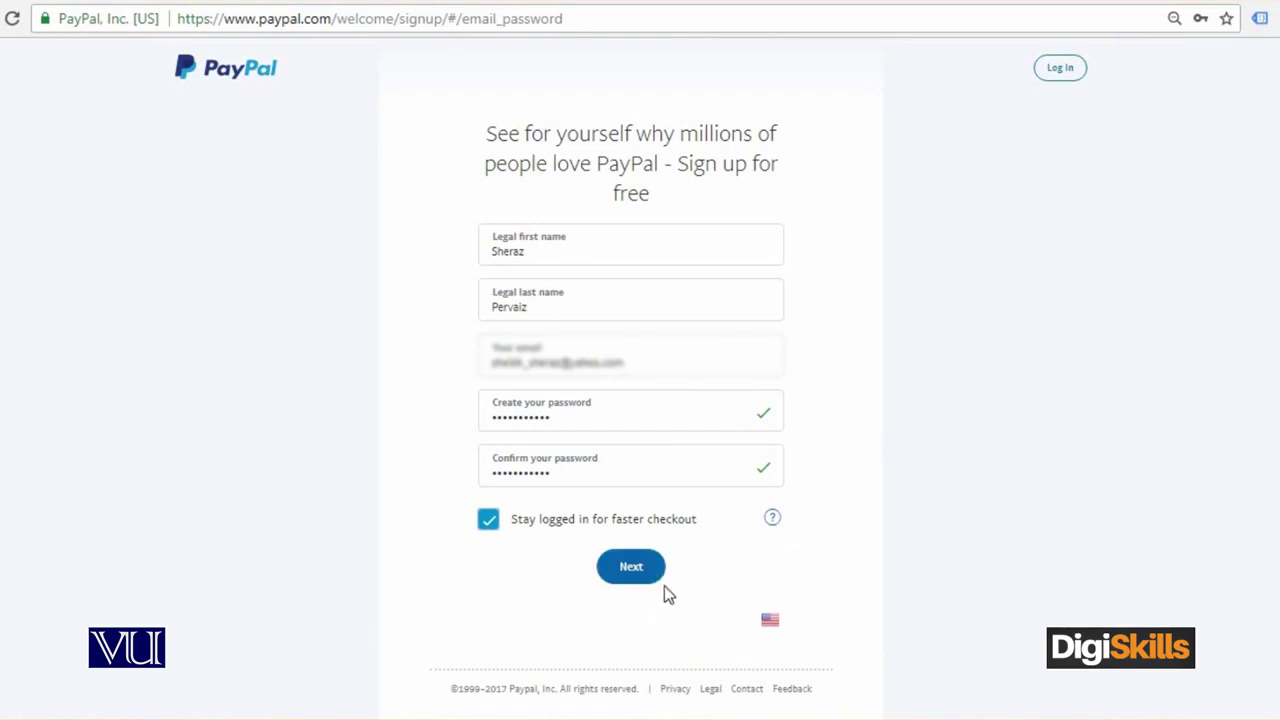
{"action": "left_click", "coordinate": [627, 577]}
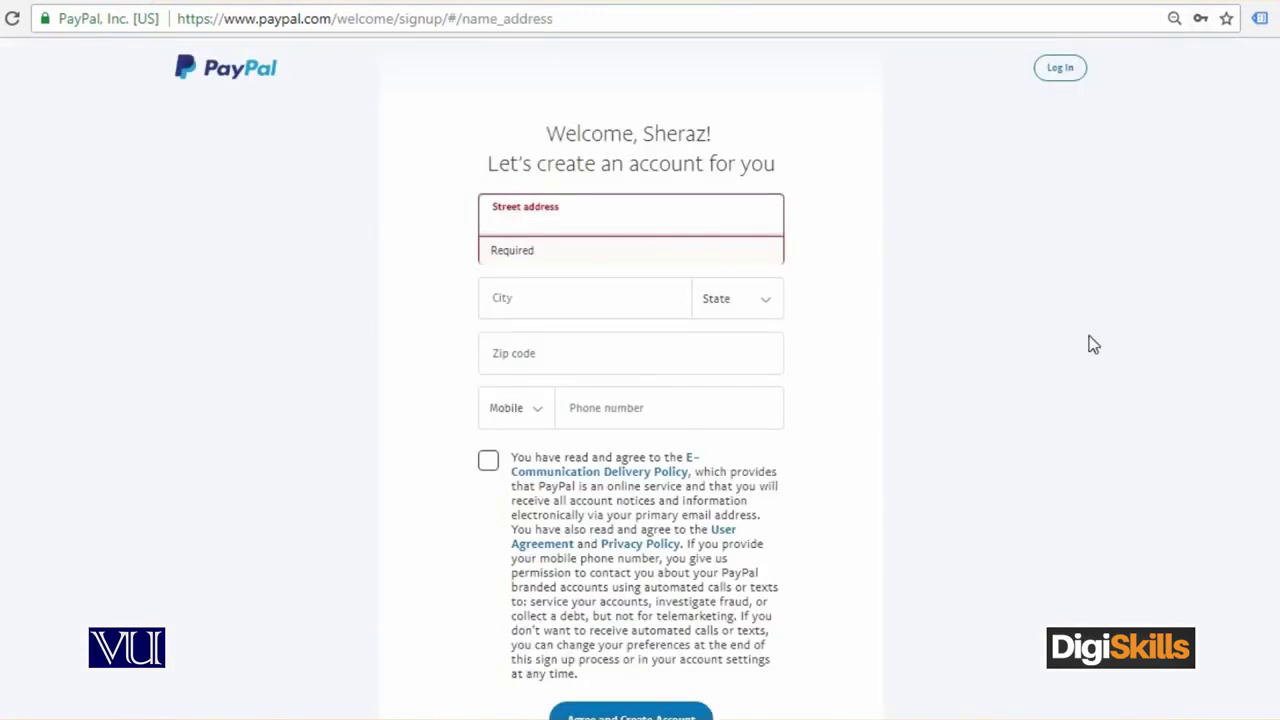
{"action": "scroll", "coordinate": [640, 400], "scroll_direction": "down", "scroll_amount": 1}
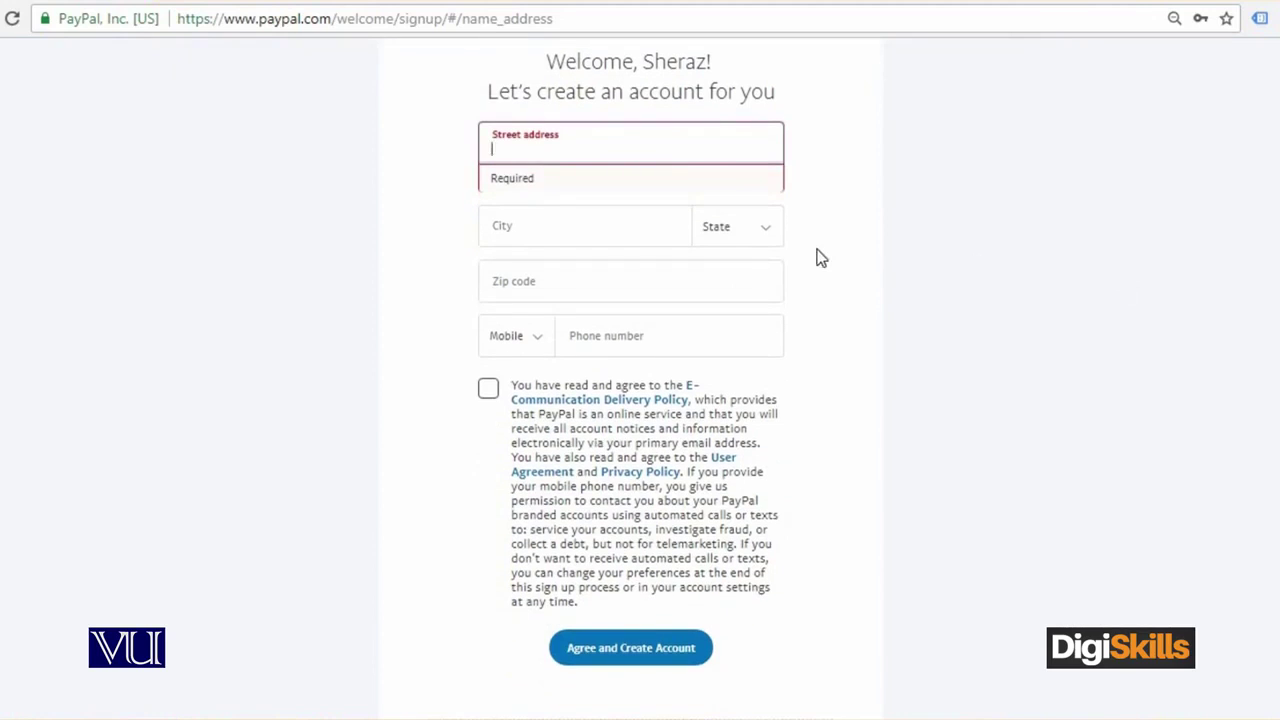
{"action": "left_click", "coordinate": [757, 231]}
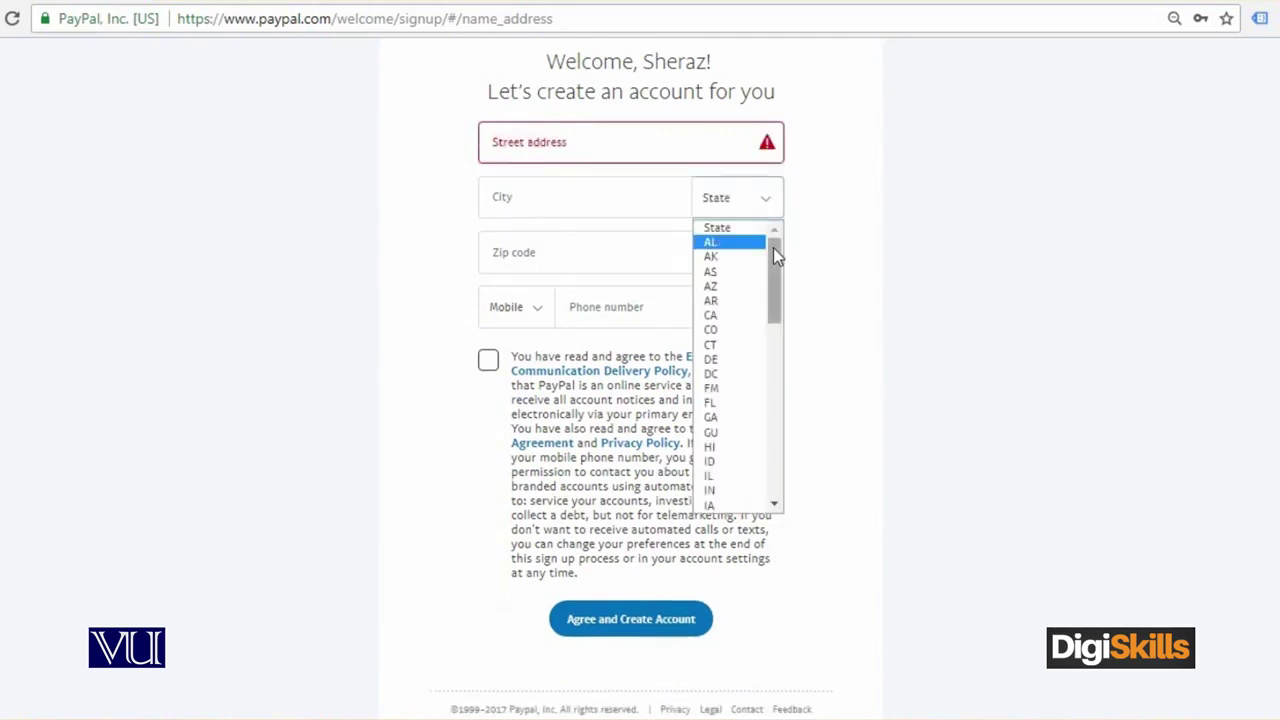
{"action": "left_click_drag", "start_coordinate": [777, 256], "coordinate": [789, 440]}
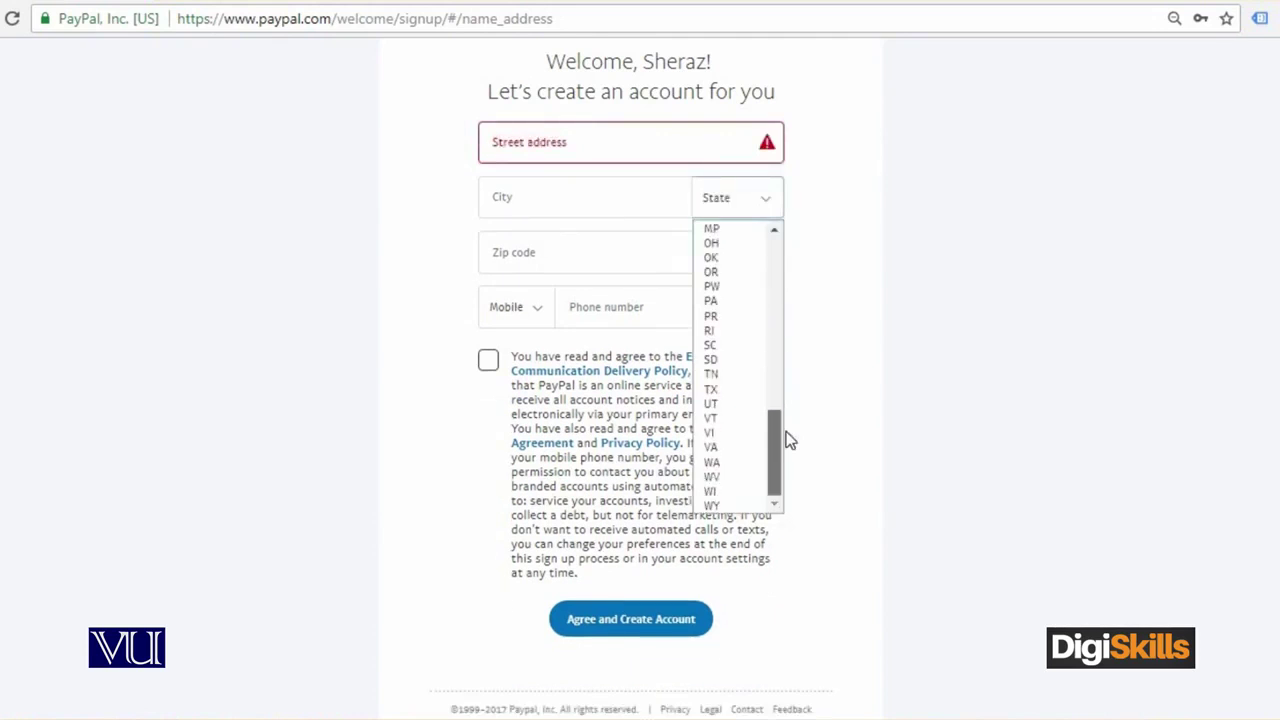
{"action": "left_click_drag", "start_coordinate": [773, 432], "coordinate": [795, 247]}
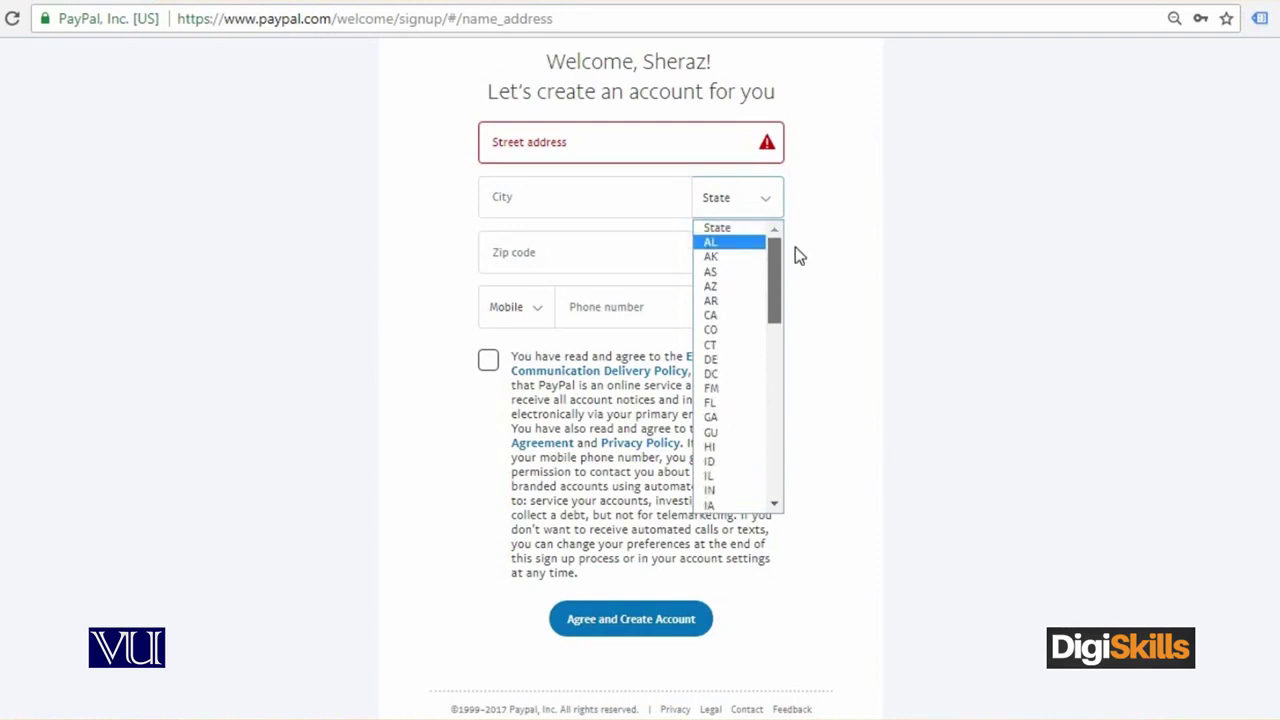
{"action": "left_click", "coordinate": [1050, 238]}
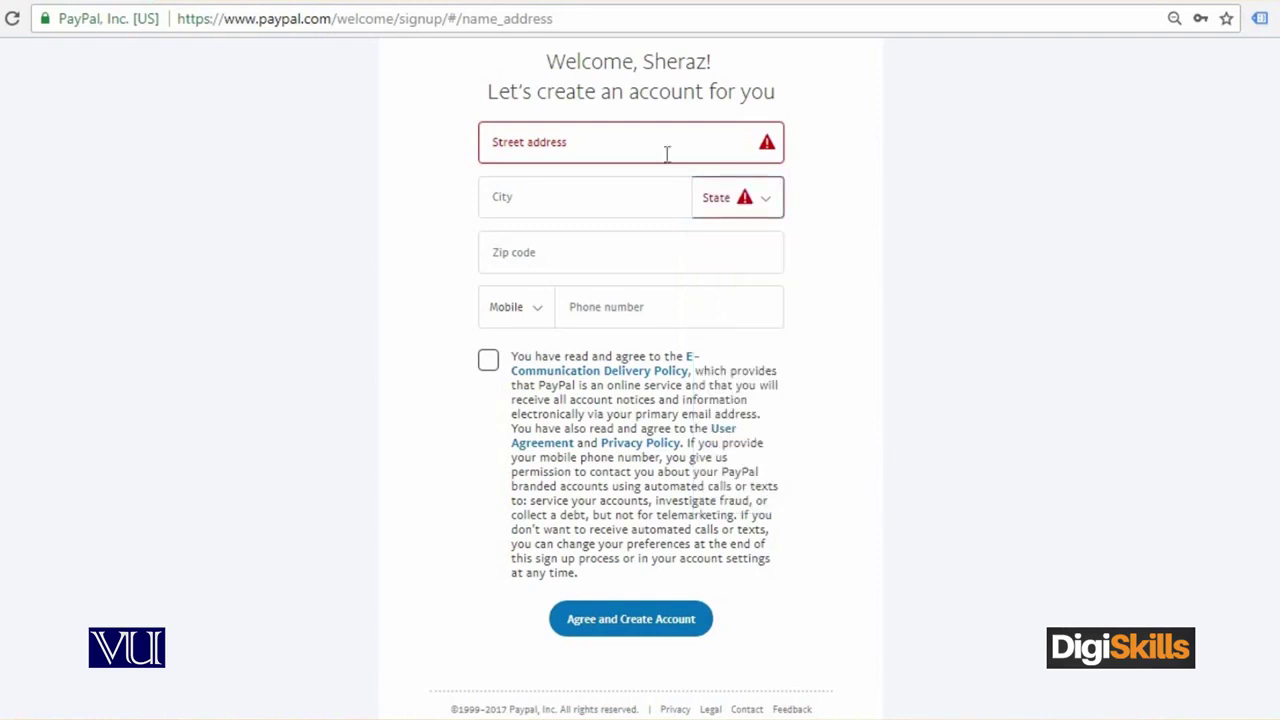
{"action": "left_click", "coordinate": [667, 153]}
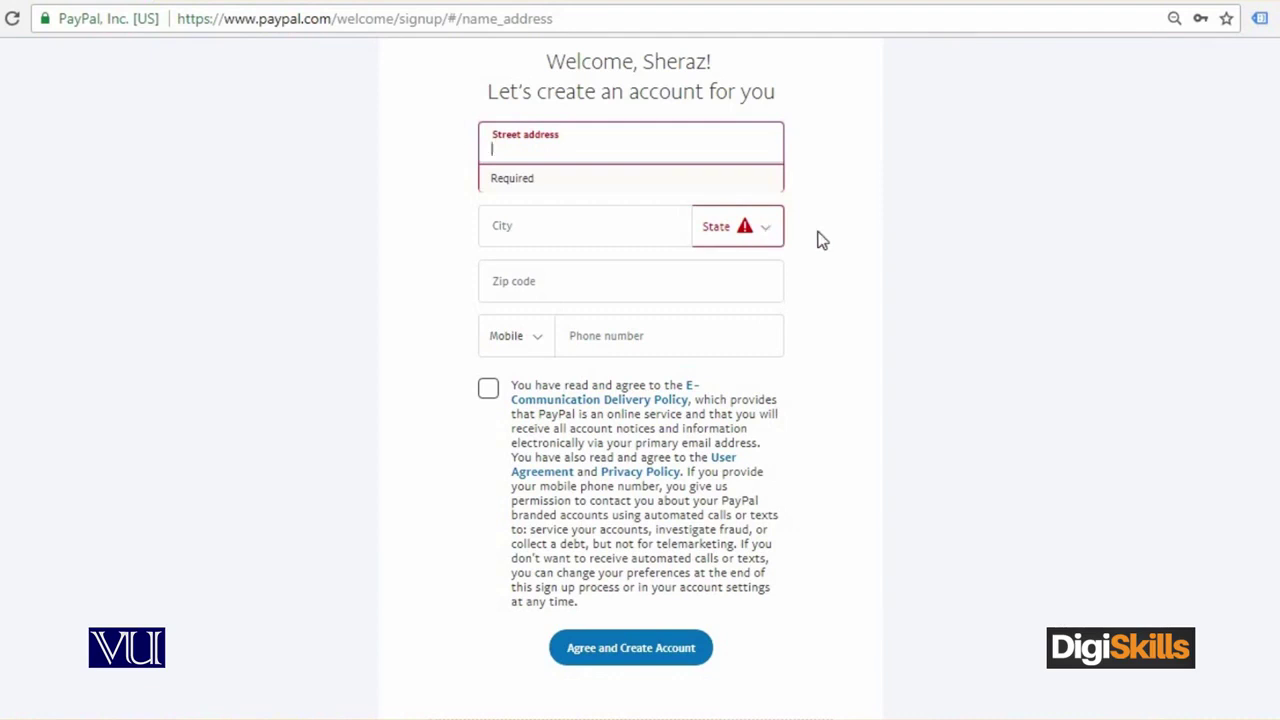
{"action": "left_click", "coordinate": [765, 235]}
{"action": "mouse_move", "coordinate": [769, 278]}
{"action": "left_mouse_down"}
{"action": "mouse_move", "coordinate": [770, 425]}
{"action": "mouse_move", "coordinate": [777, 223]}
{"action": "left_mouse_up"}
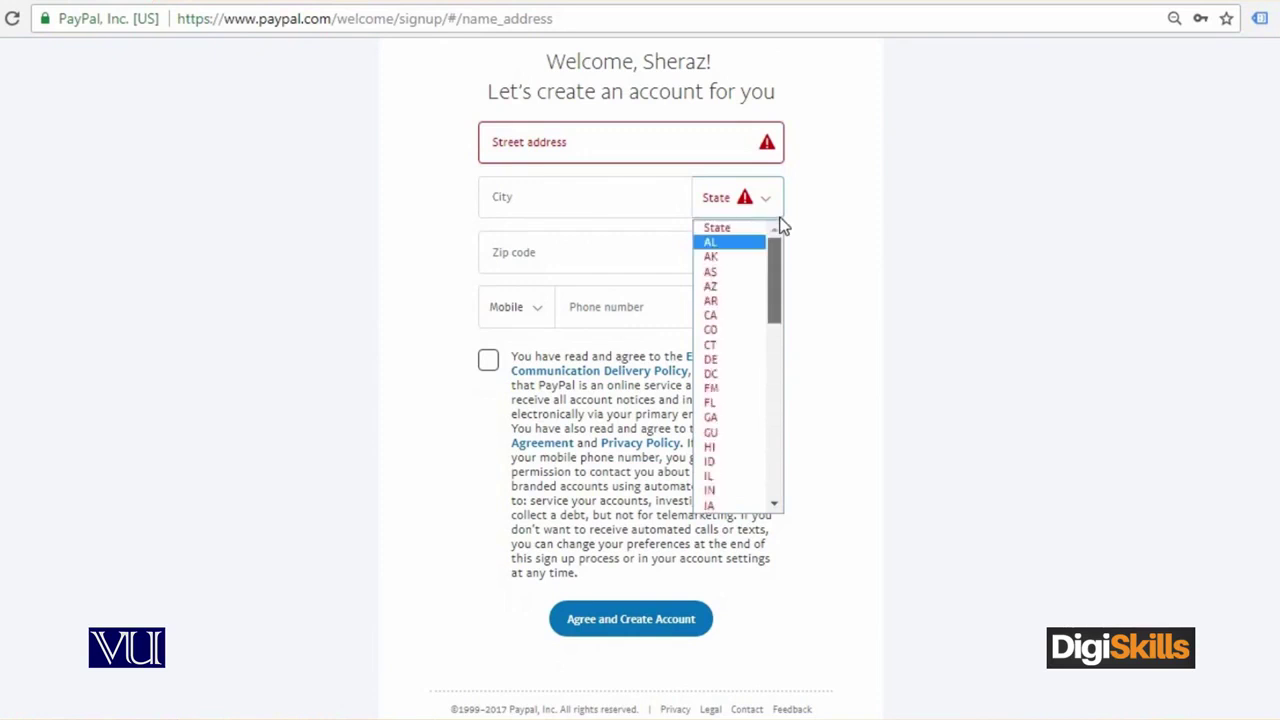
{"action": "left_click", "coordinate": [1003, 253]}
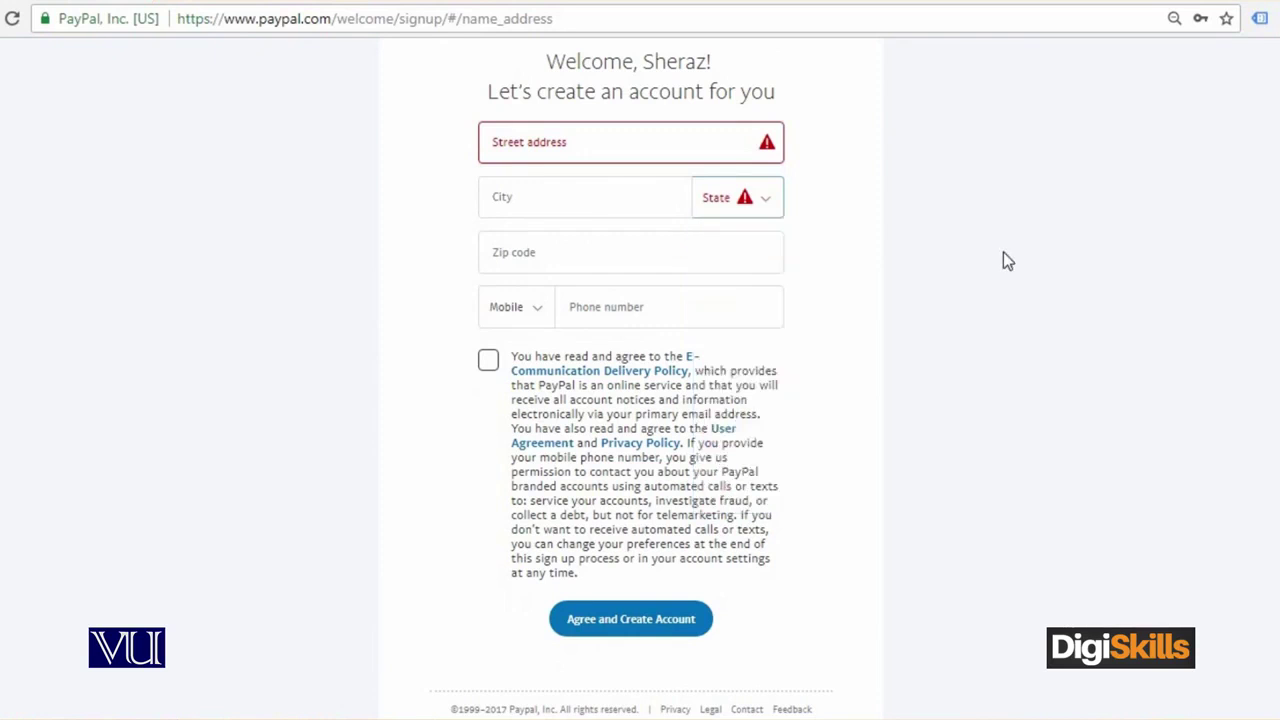
{"action": "left_click", "coordinate": [657, 157]}
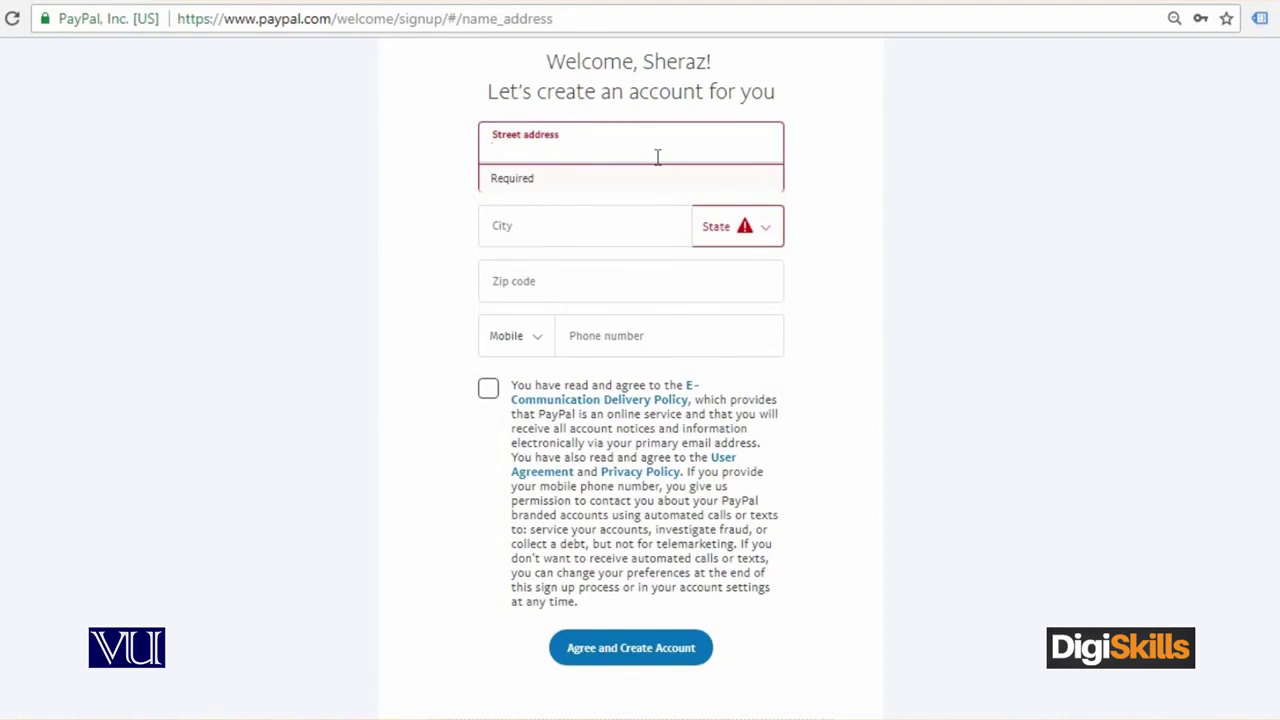
Step: Start entering the phone number on the address step
{"action": "left_click", "coordinate": [629, 346]}
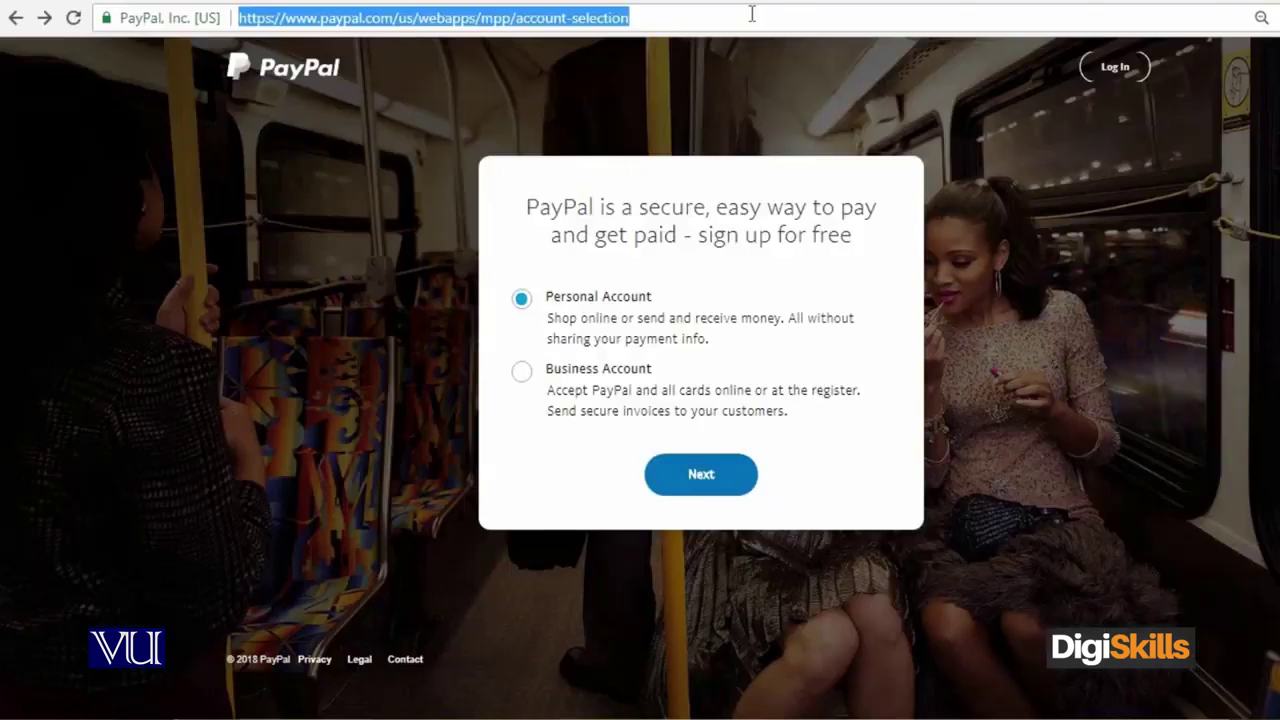
{"action": "type", "text": "w"}
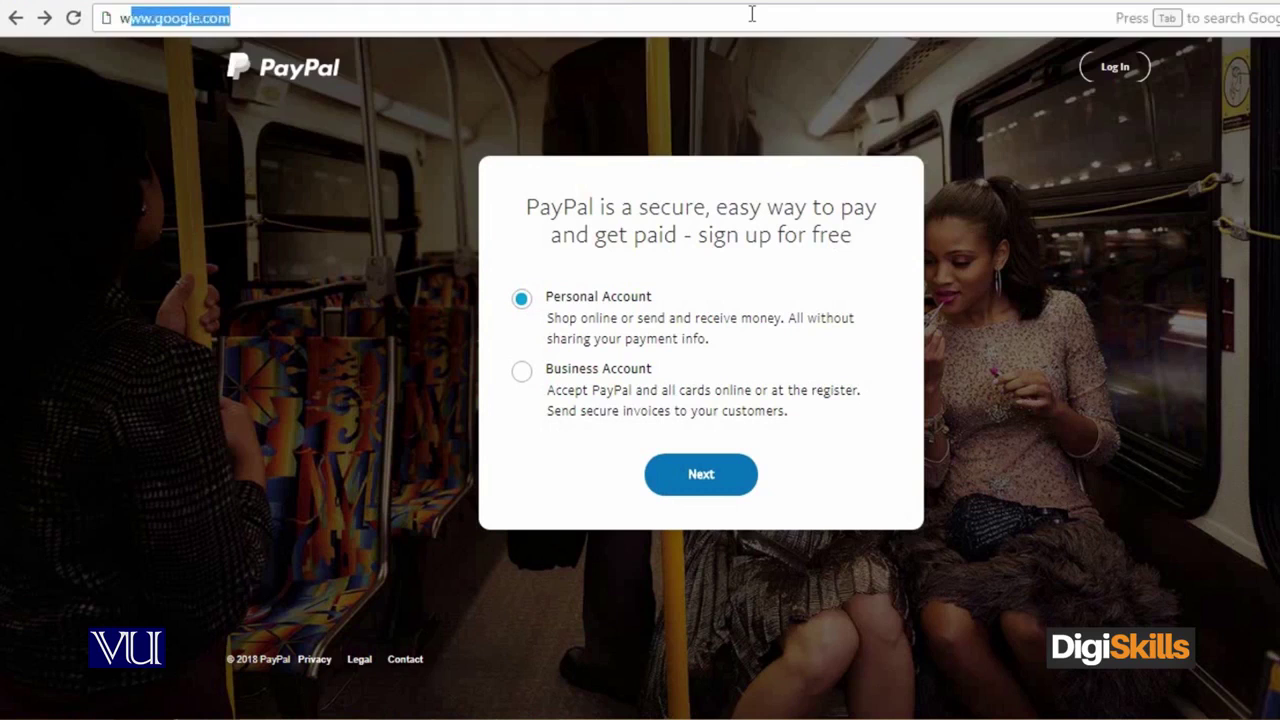
{"action": "type", "text": "ww.pay"}
{"action": "key", "text": "Return"}
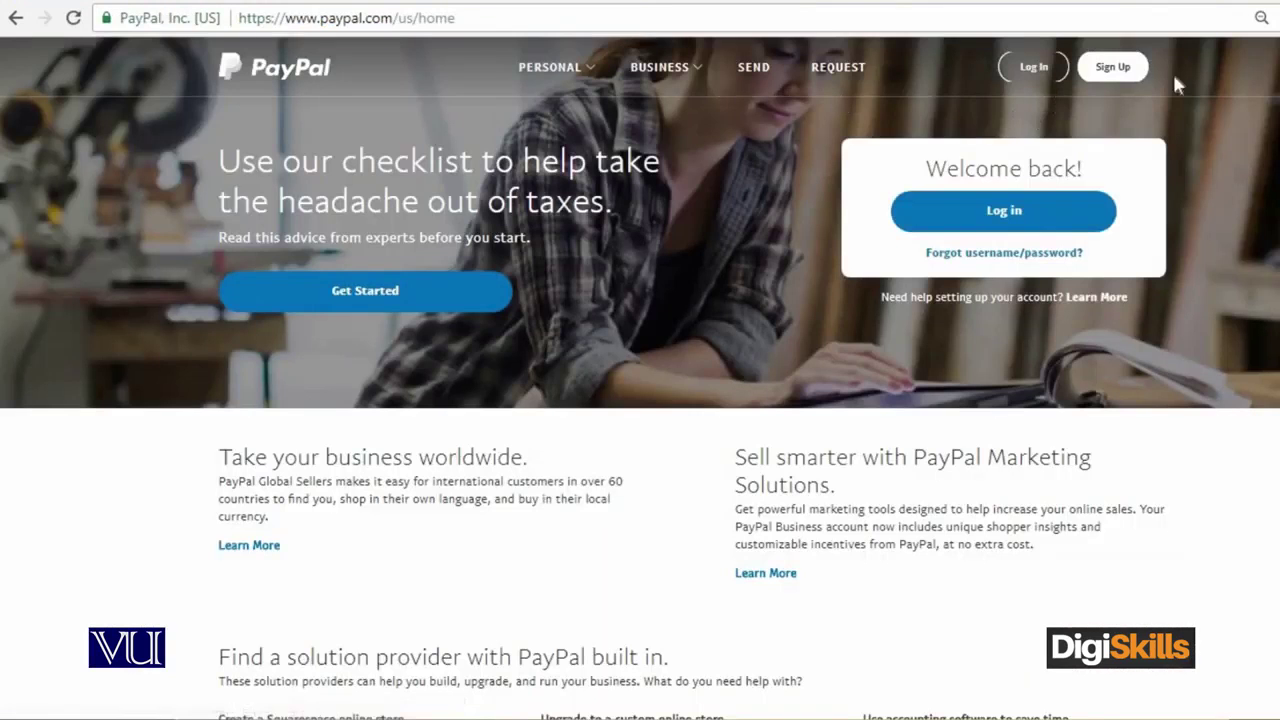
{"action": "left_click", "coordinate": [1112, 67]}
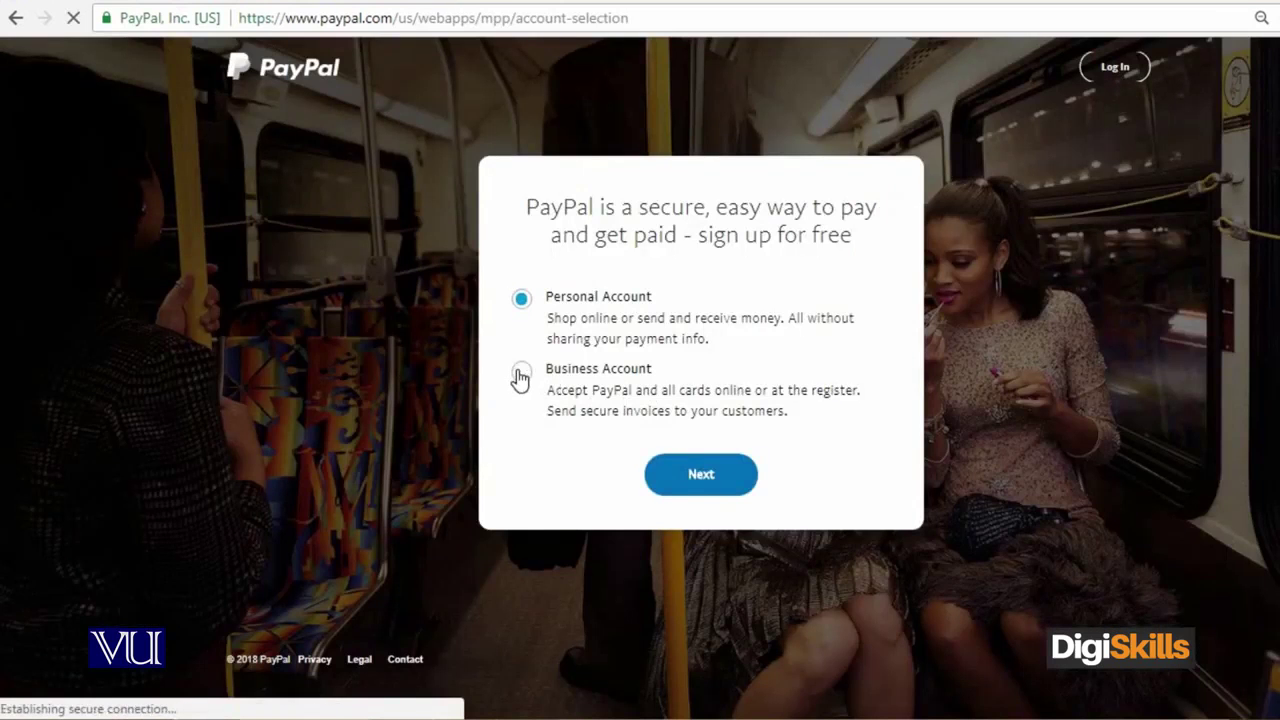
{"action": "left_click", "coordinate": [520, 373]}
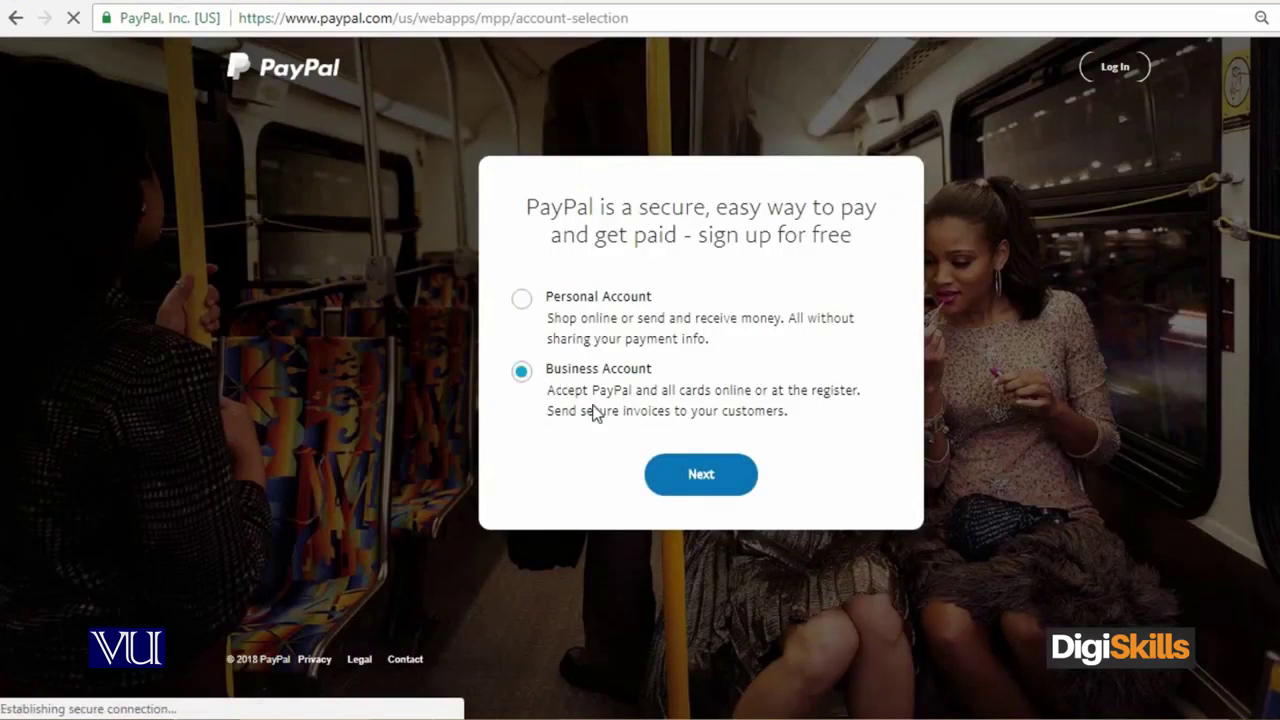
{"action": "left_click", "coordinate": [705, 478]}
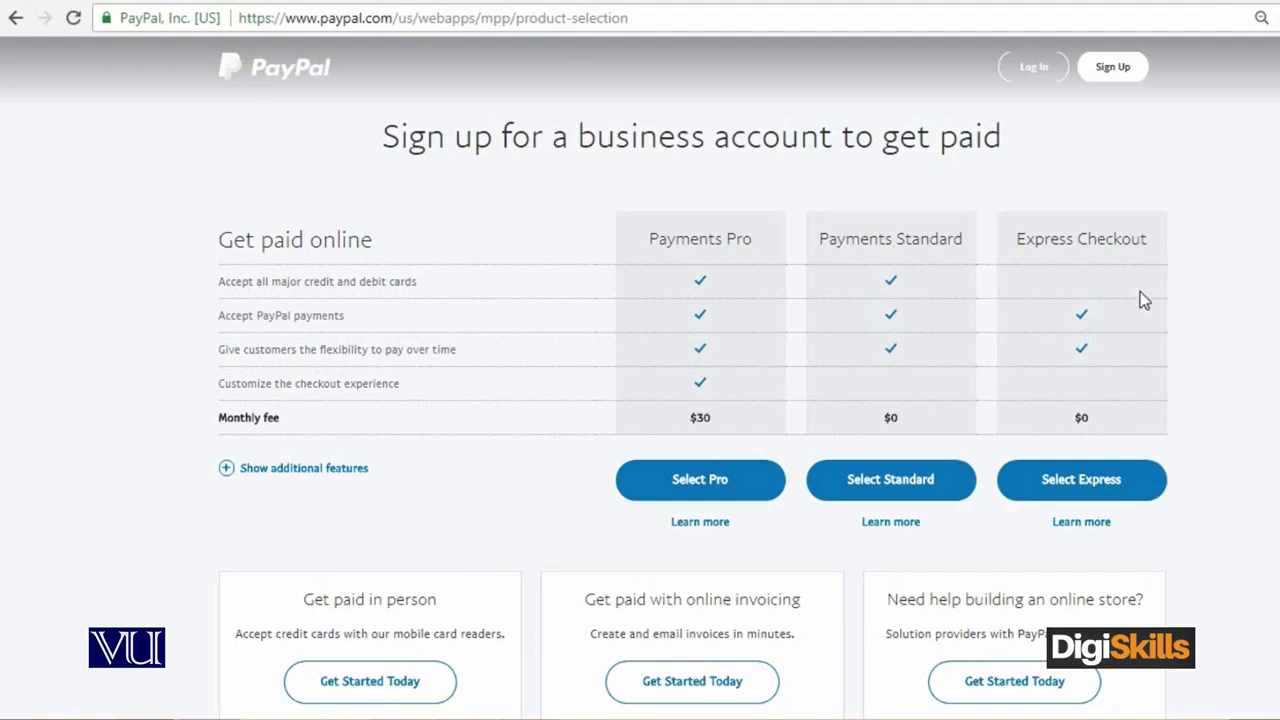
Step: Choose the Payments Standard plan, then submit the business email and an account password
{"action": "left_click", "coordinate": [938, 482]}
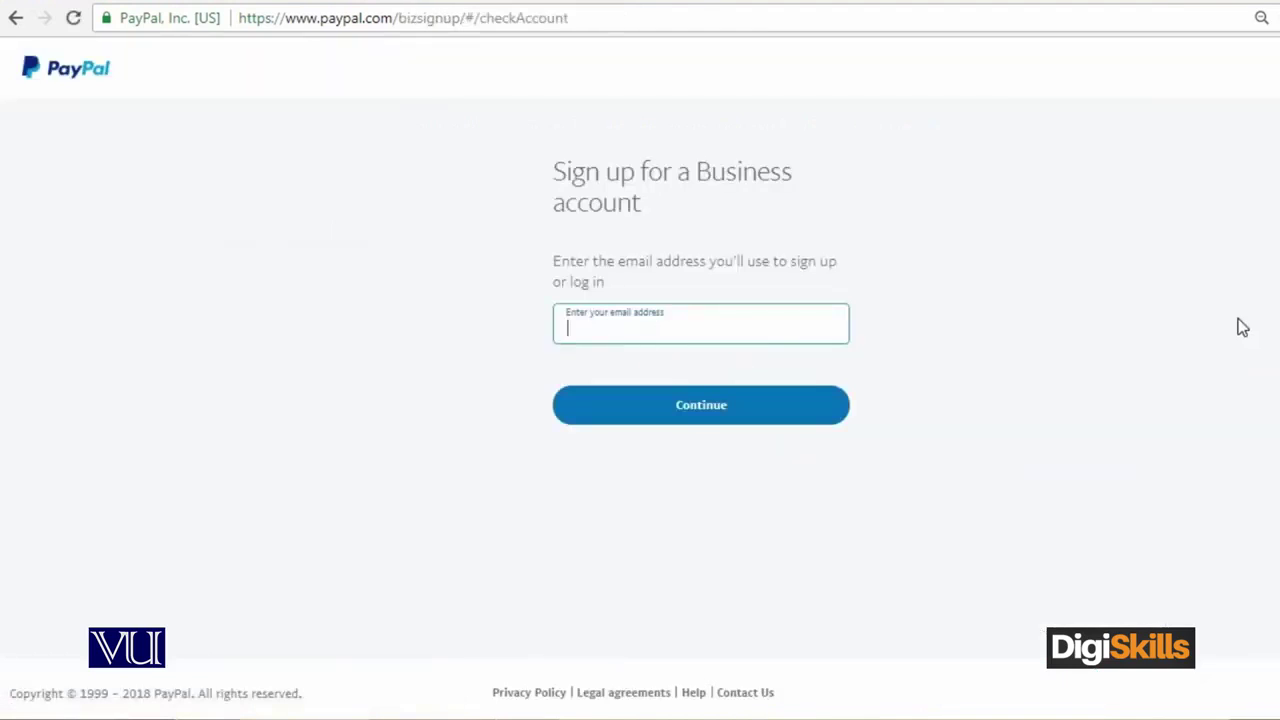
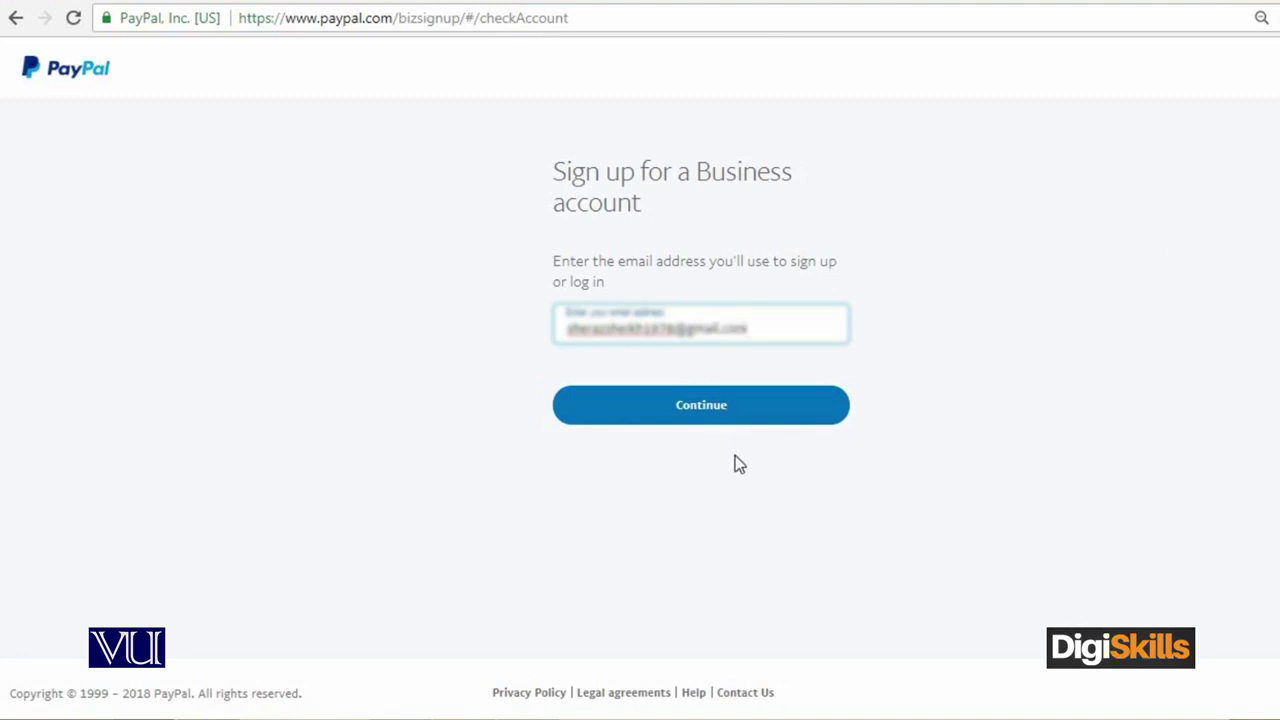
{"action": "left_click", "coordinate": [738, 418]}
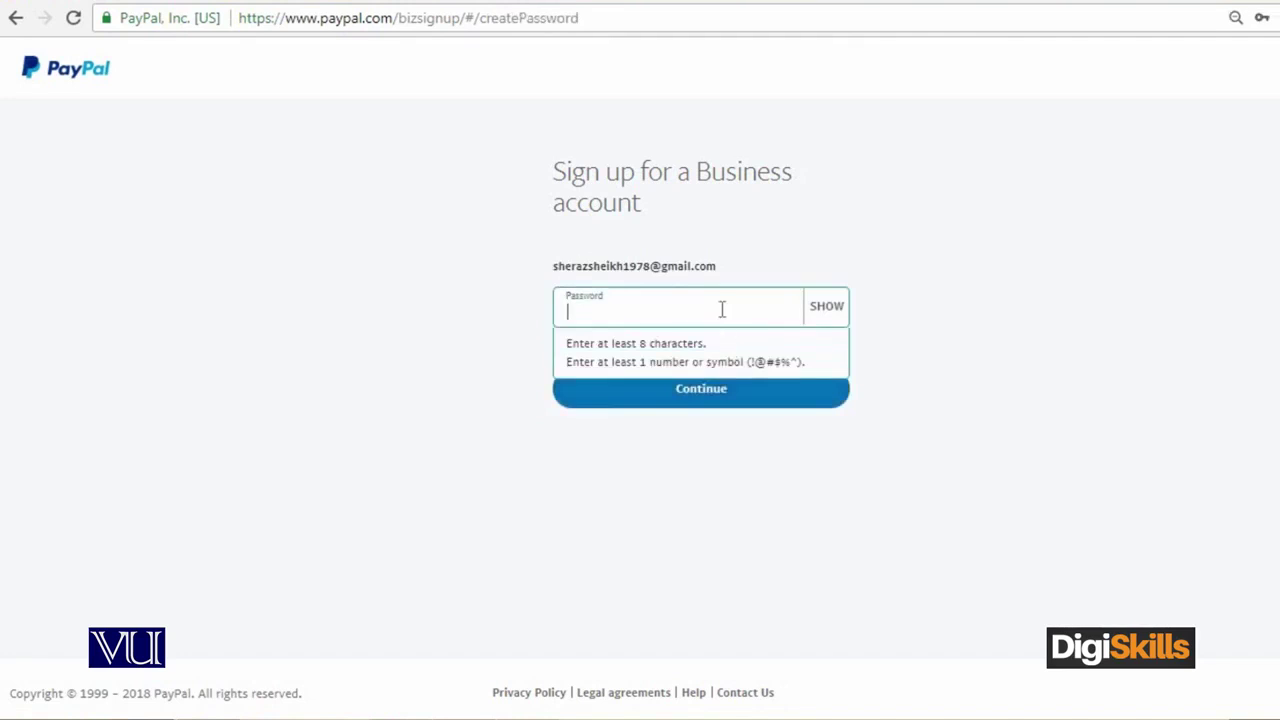
{"action": "left_click", "coordinate": [723, 314]}
{"action": "type", "text": "***********"}
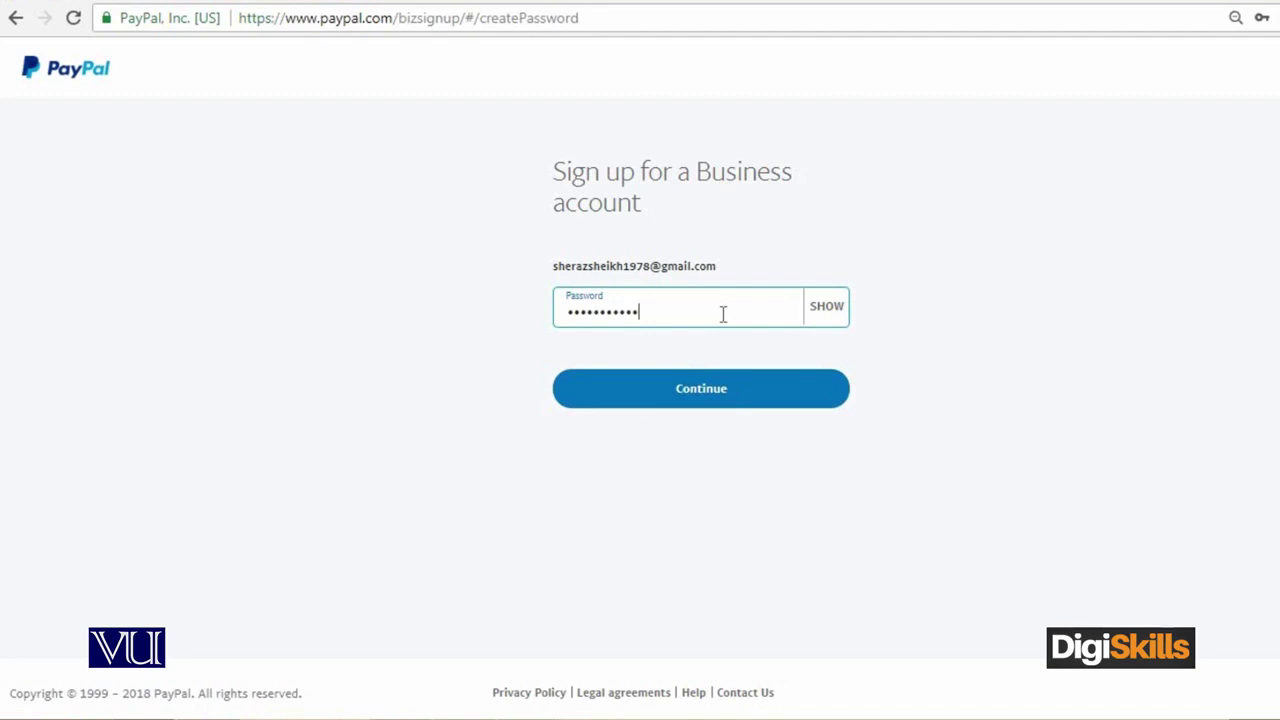
{"action": "left_click", "coordinate": [741, 388]}
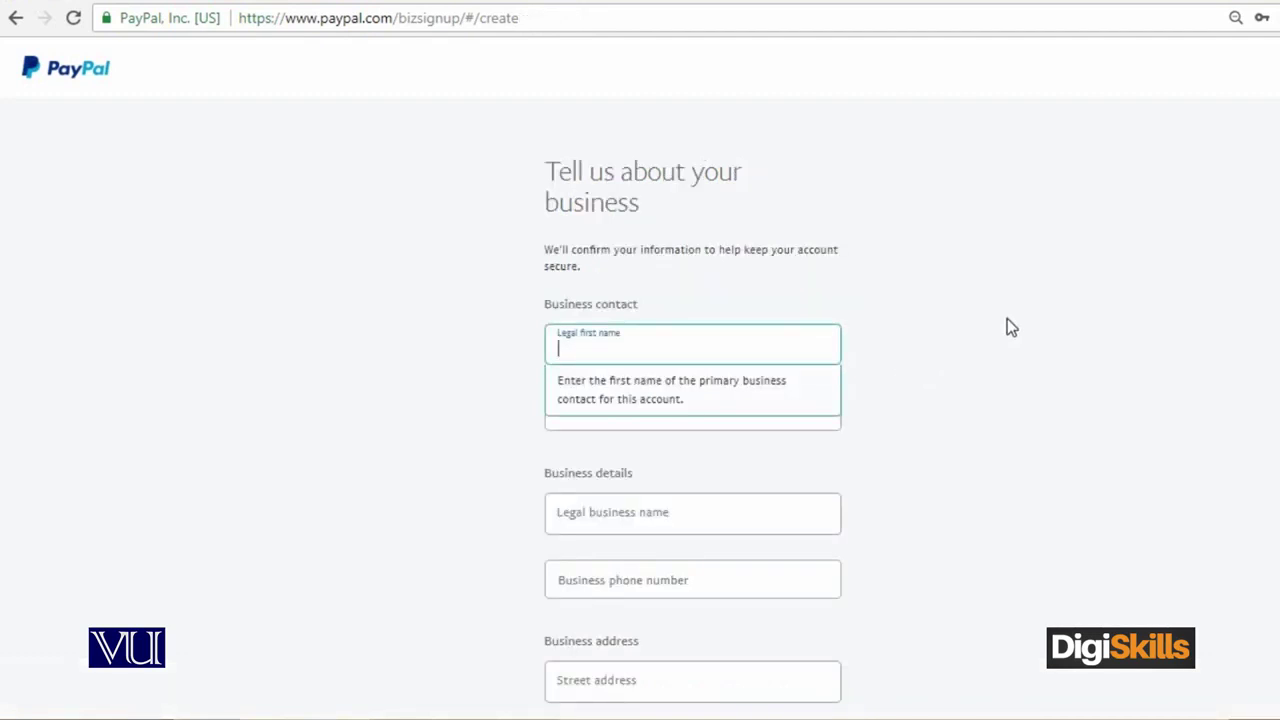
Step: Enter the contact's legal first and last name and business name 'Online Shopping cart'
{"action": "type", "text": "VU"}
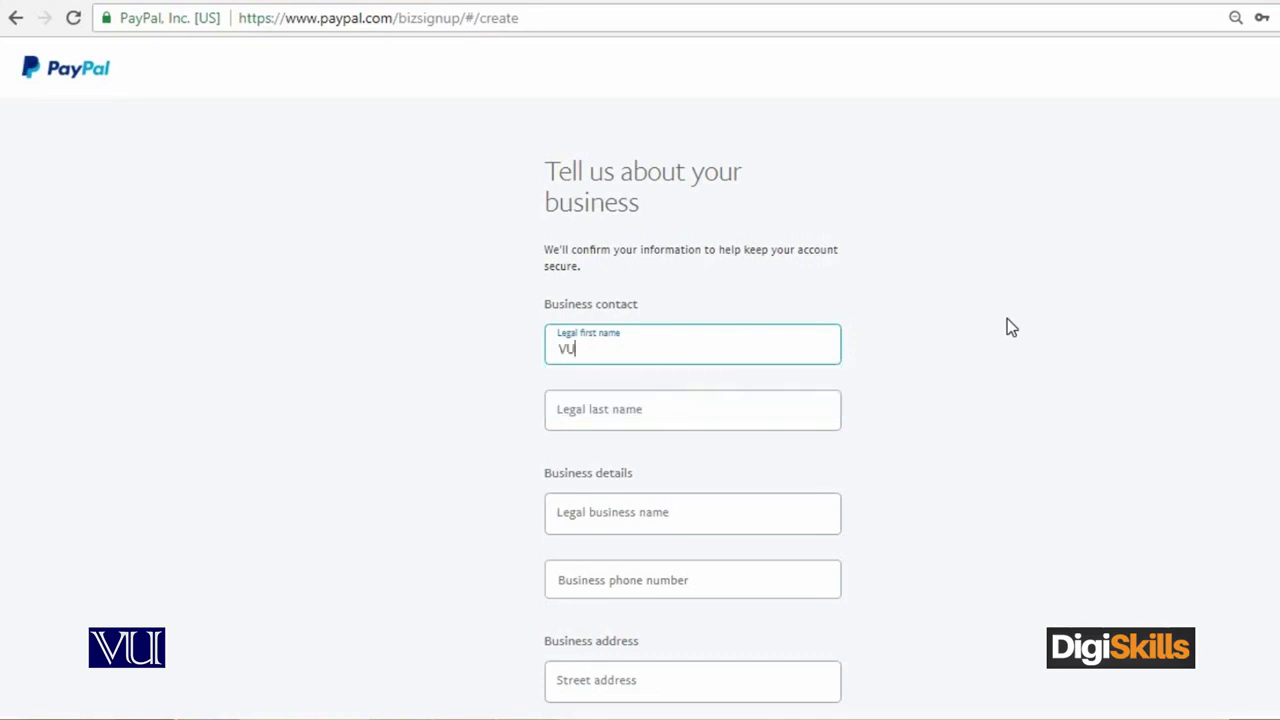
{"action": "key", "text": "Tab"}
{"action": "type", "text": "HeadOffice"}
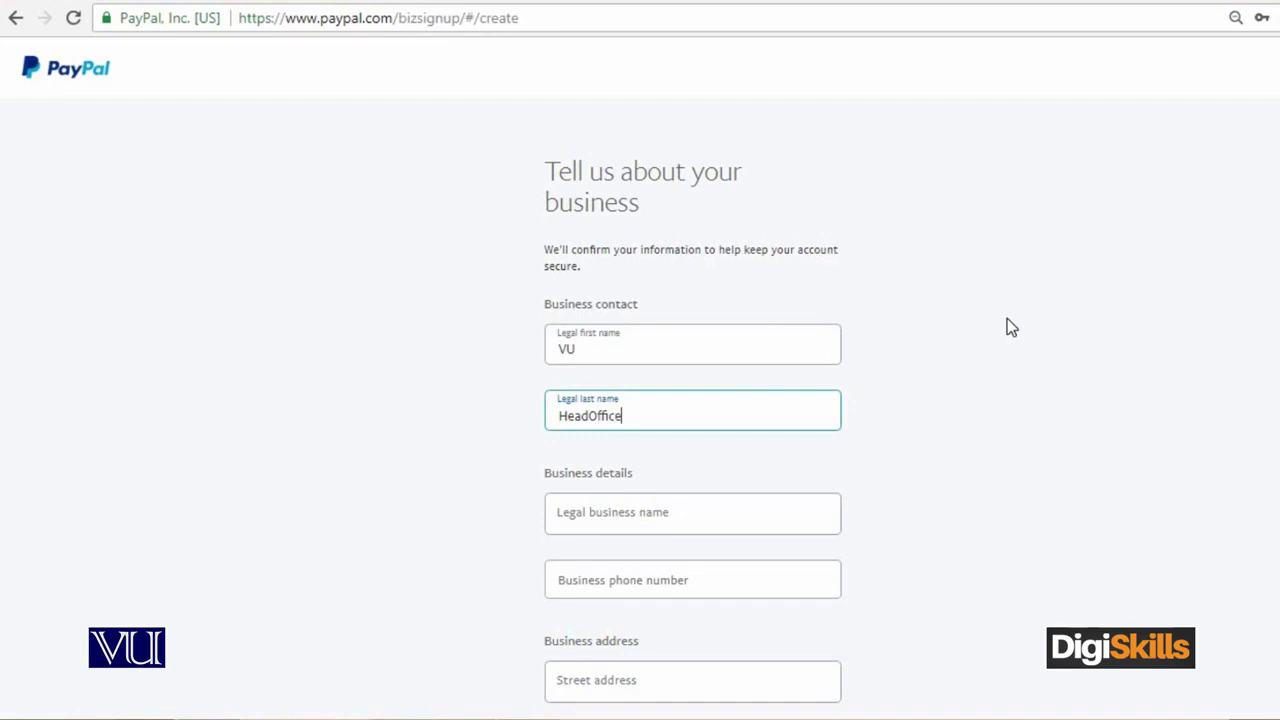
{"action": "key", "text": "Tab"}
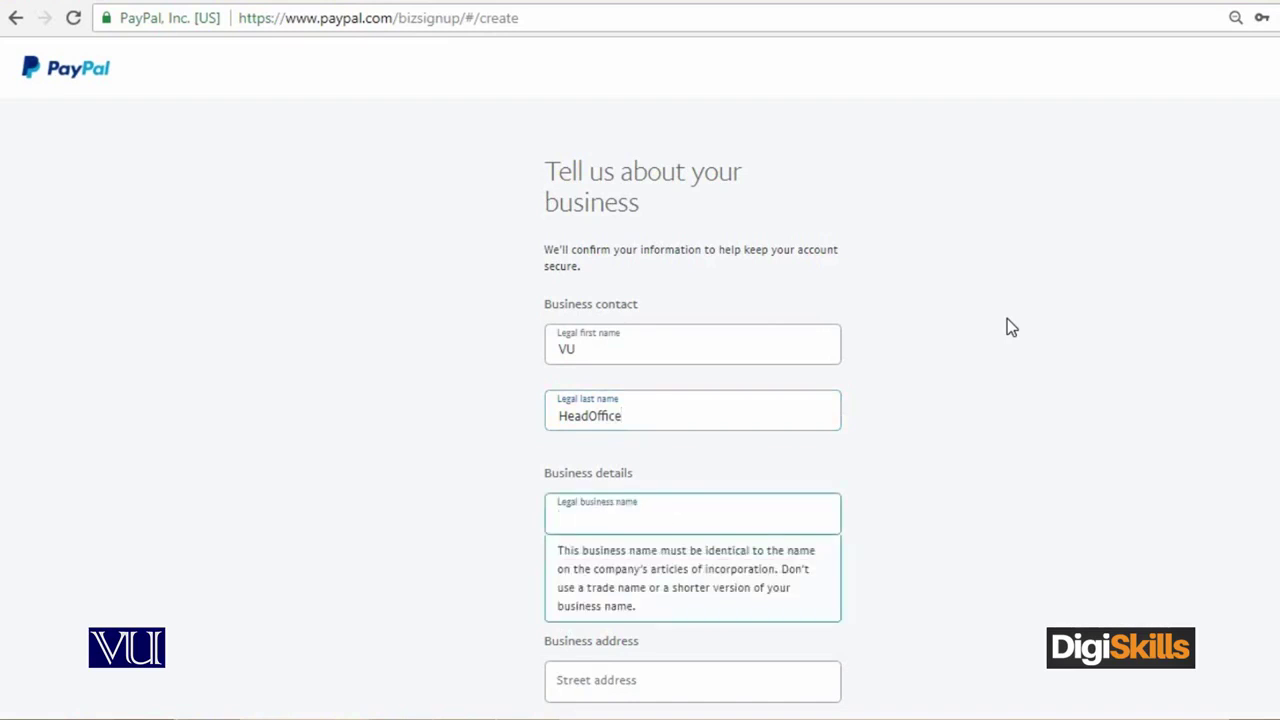
{"action": "type", "text": "Online Shopping car"}
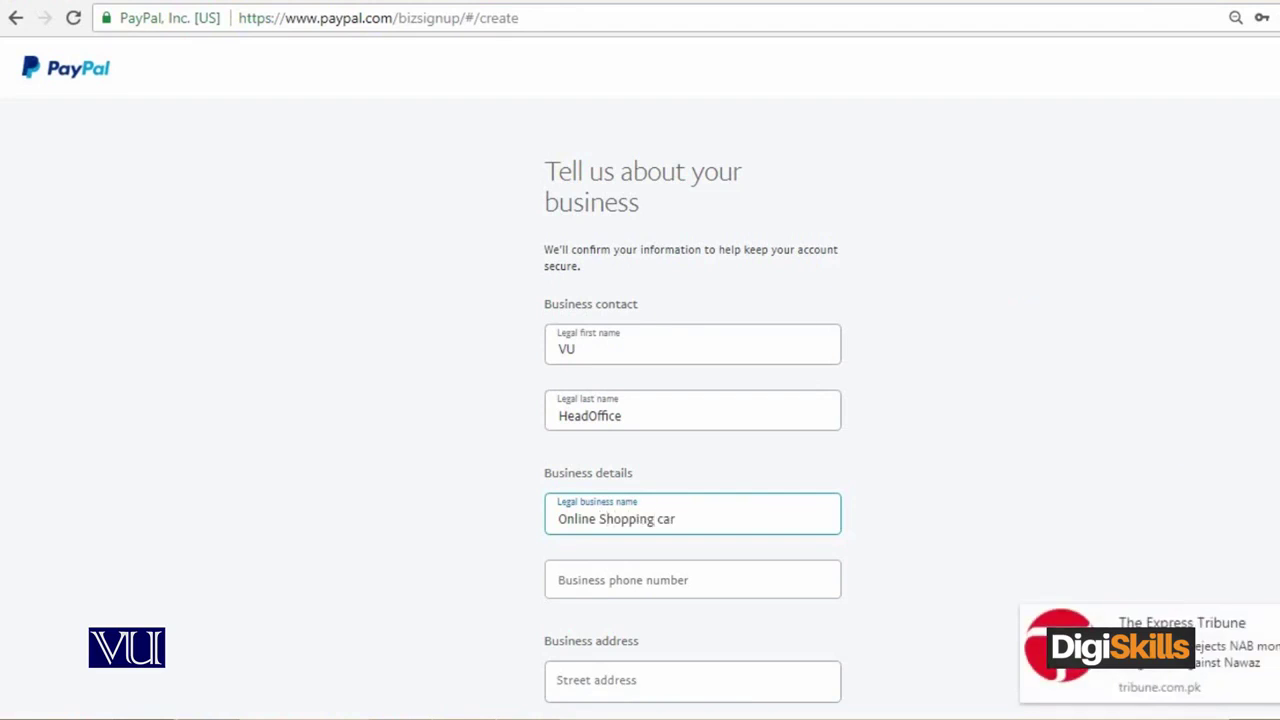
{"action": "type", "text": "t"}
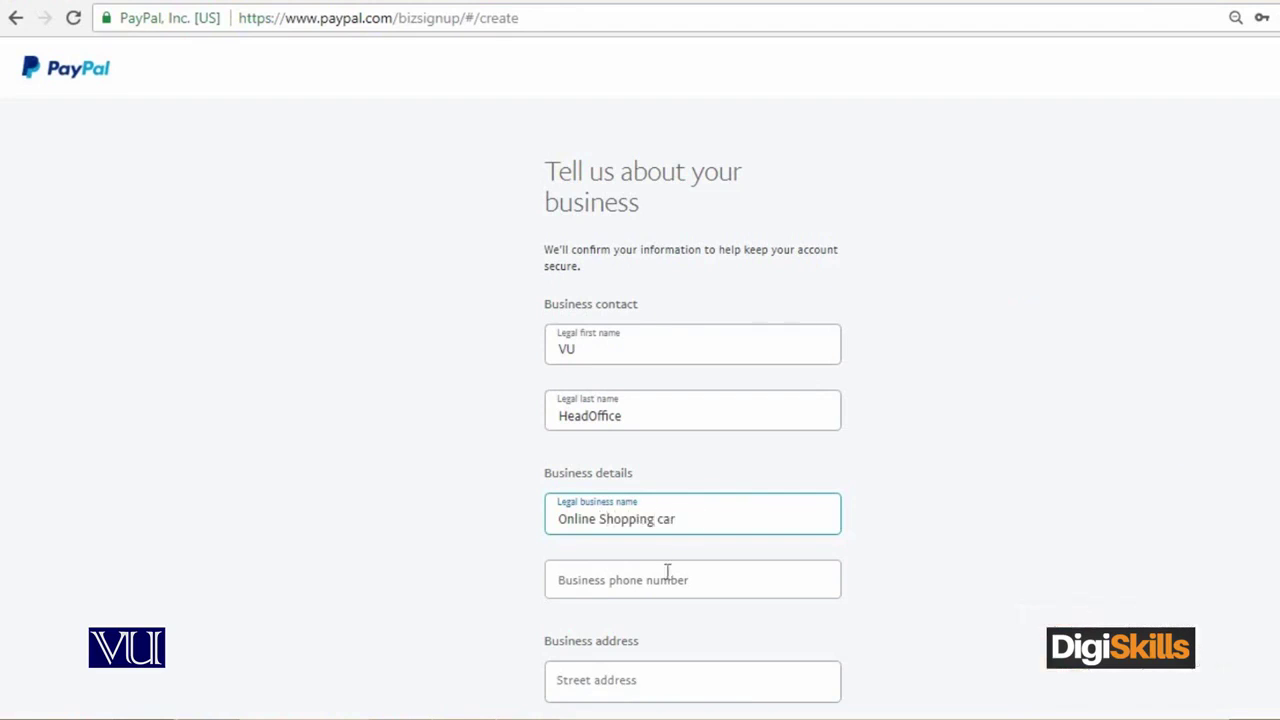
Step: Copy the business phone number from the Notepad registration notes
{"action": "left_click", "coordinate": [668, 585]}
{"action": "key", "text": "alt+Tab"}
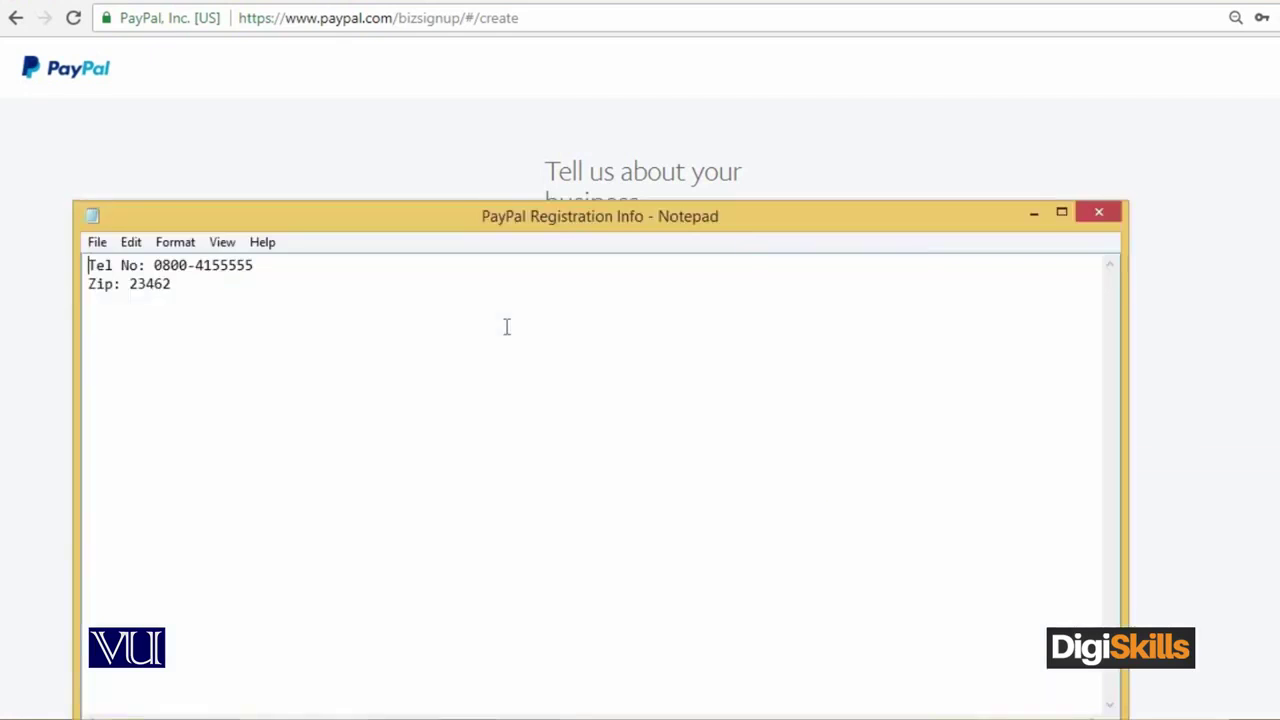
{"action": "left_click_drag", "start_coordinate": [270, 264], "coordinate": [152, 264]}
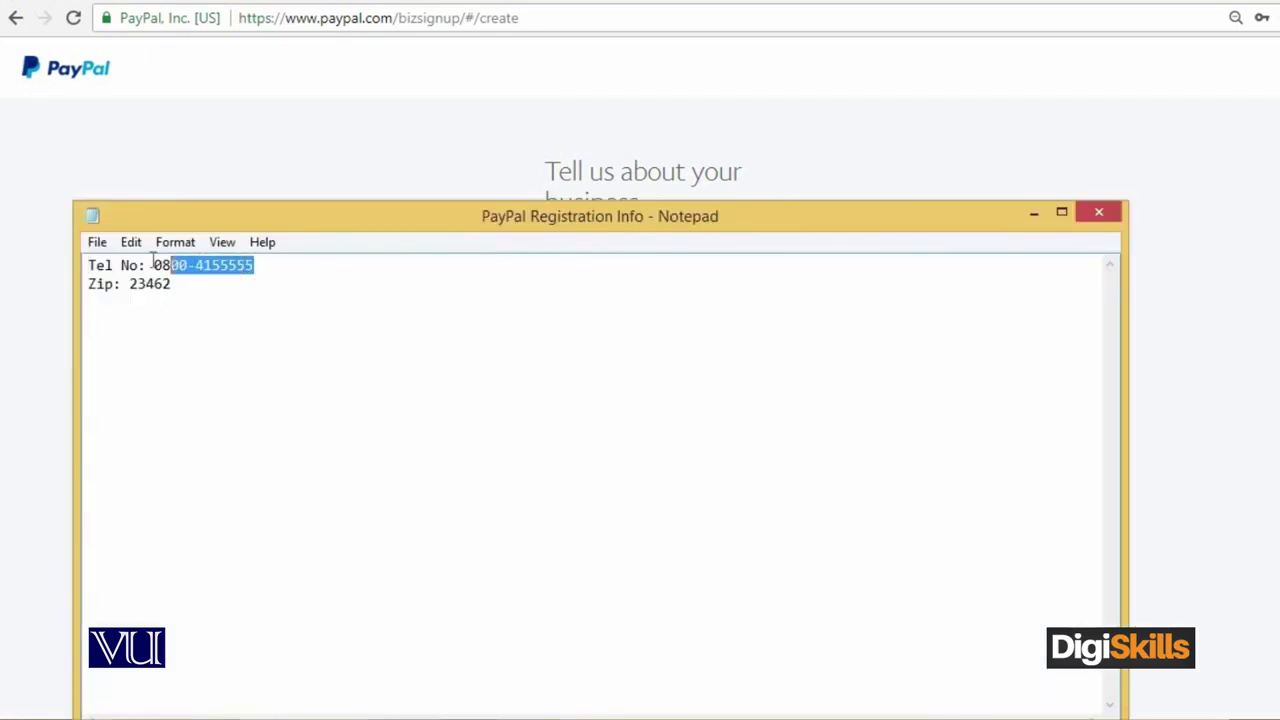
Step: Paste the copied number into the business phone field
{"action": "left_click", "coordinate": [203, 131]}
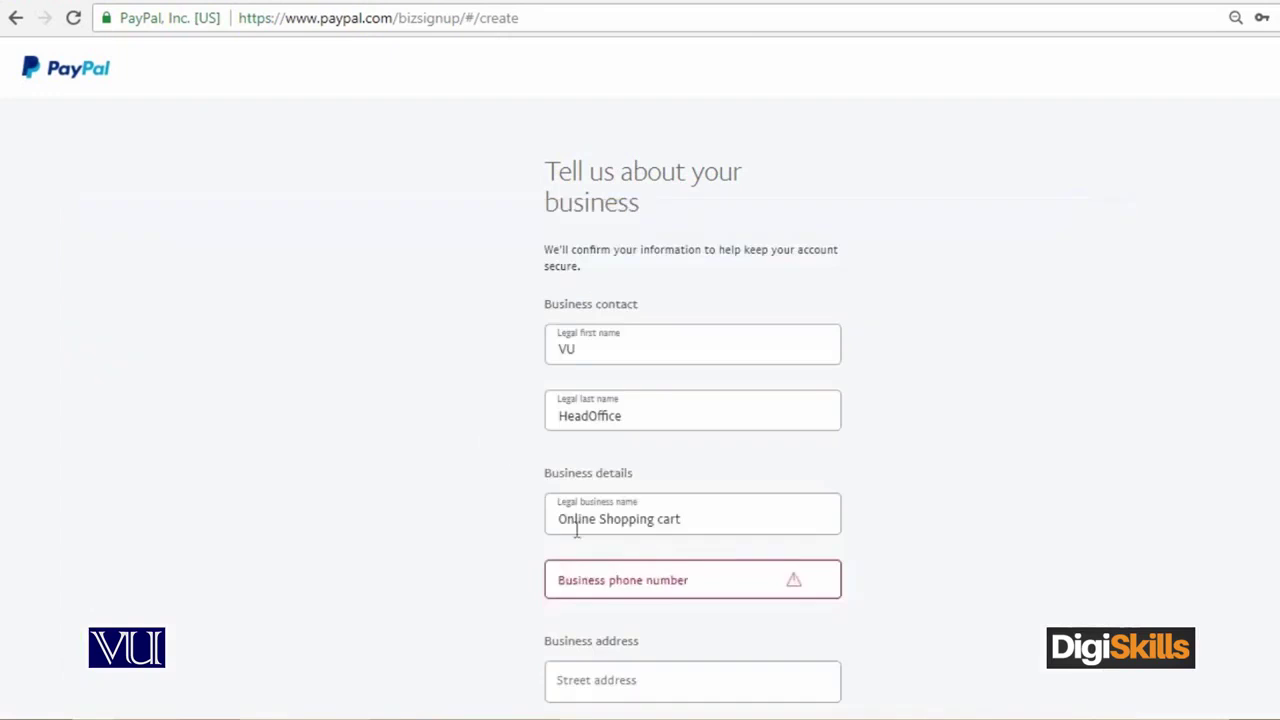
{"action": "left_click", "coordinate": [645, 585]}
{"action": "key", "text": "ctrl+v"}
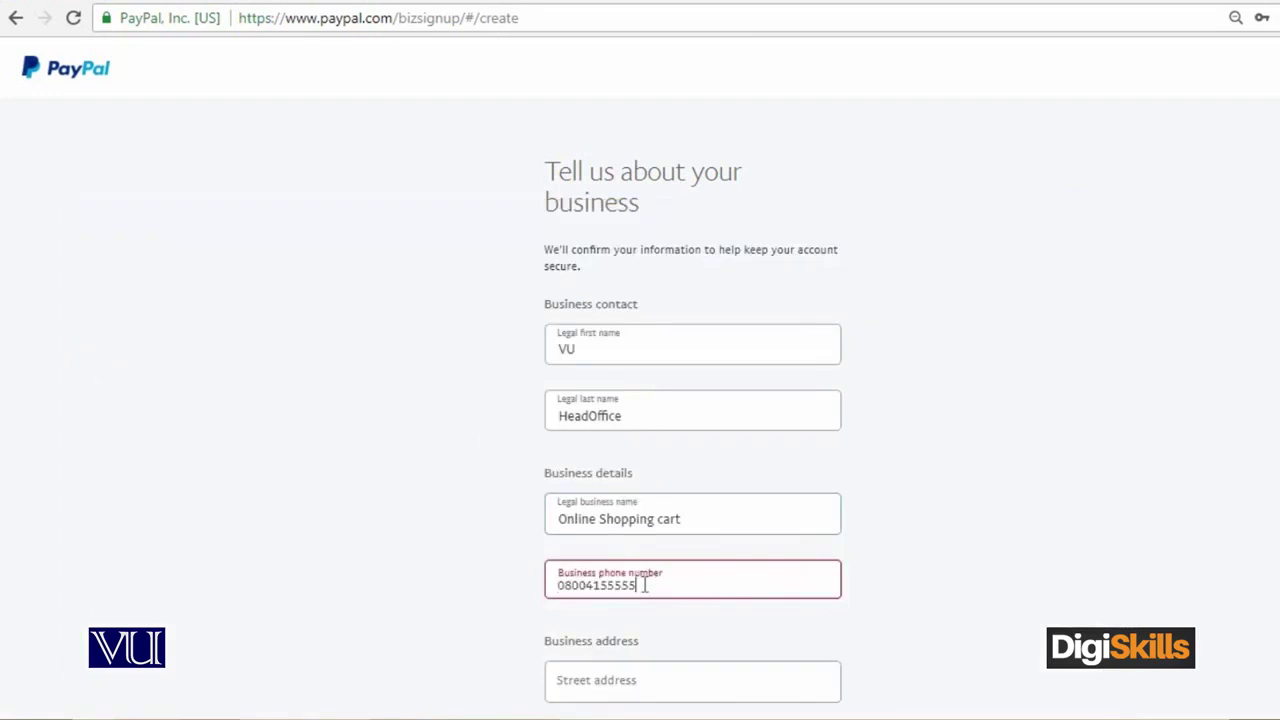
{"action": "scroll", "coordinate": [1036, 468], "scroll_direction": "down", "scroll_amount": 1}
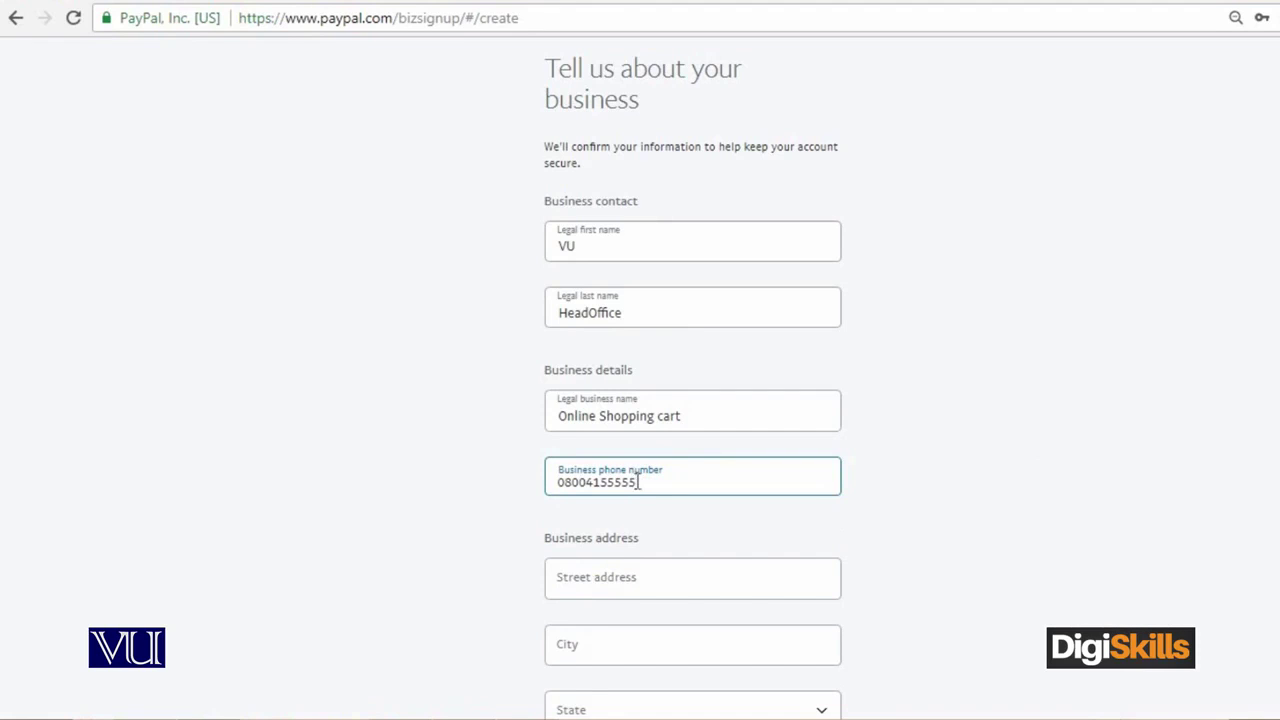
Step: Fill in the street address and copy Virginia into the city field
{"action": "left_click", "coordinate": [606, 583]}
{"action": "type", "text": "DR>"}
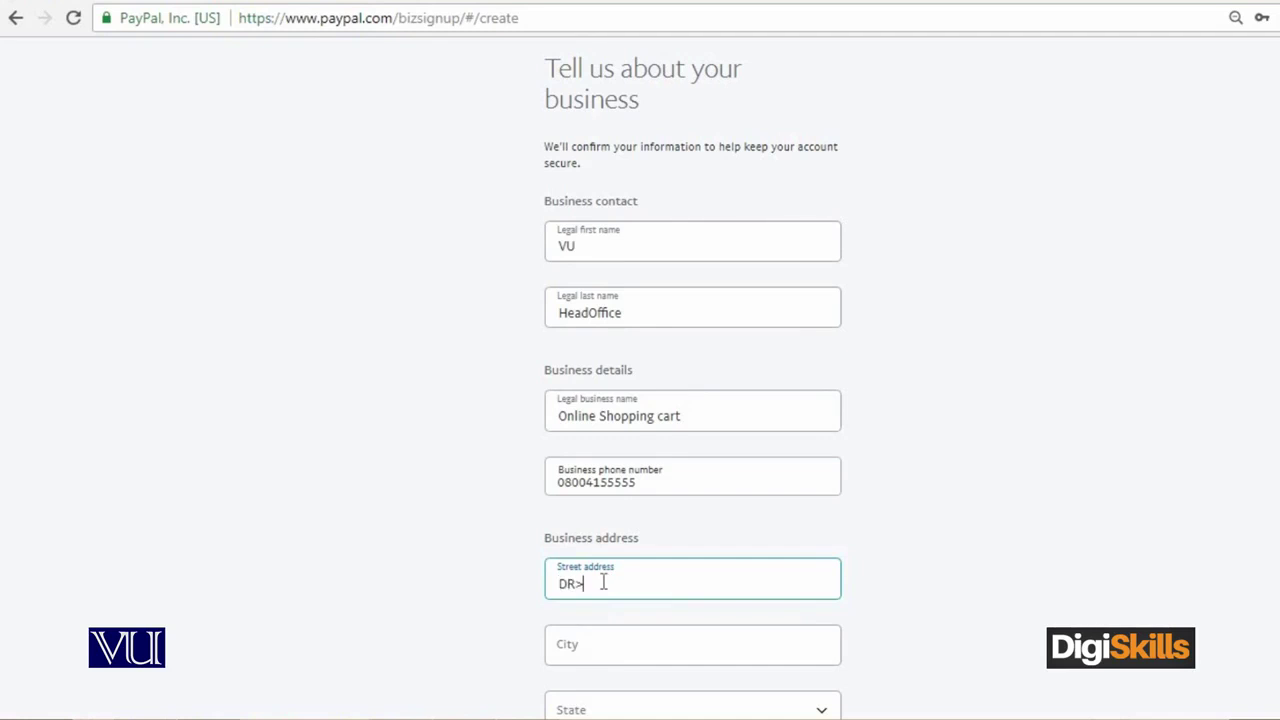
{"action": "key", "text": "BackSpace"}
{"action": "type", "text": "Virginian"}
{"action": "key", "text": "BackSpace"}
{"action": "left_click", "coordinate": [926, 506]}
{"action": "scroll", "coordinate": [805, 520], "scroll_direction": "down", "scroll_amount": 1}
{"action": "left_click", "coordinate": [751, 537]}
{"action": "left_click_drag", "start_coordinate": [604, 482], "coordinate": [539, 481]}
{"action": "key", "text": "ctrl+c"}
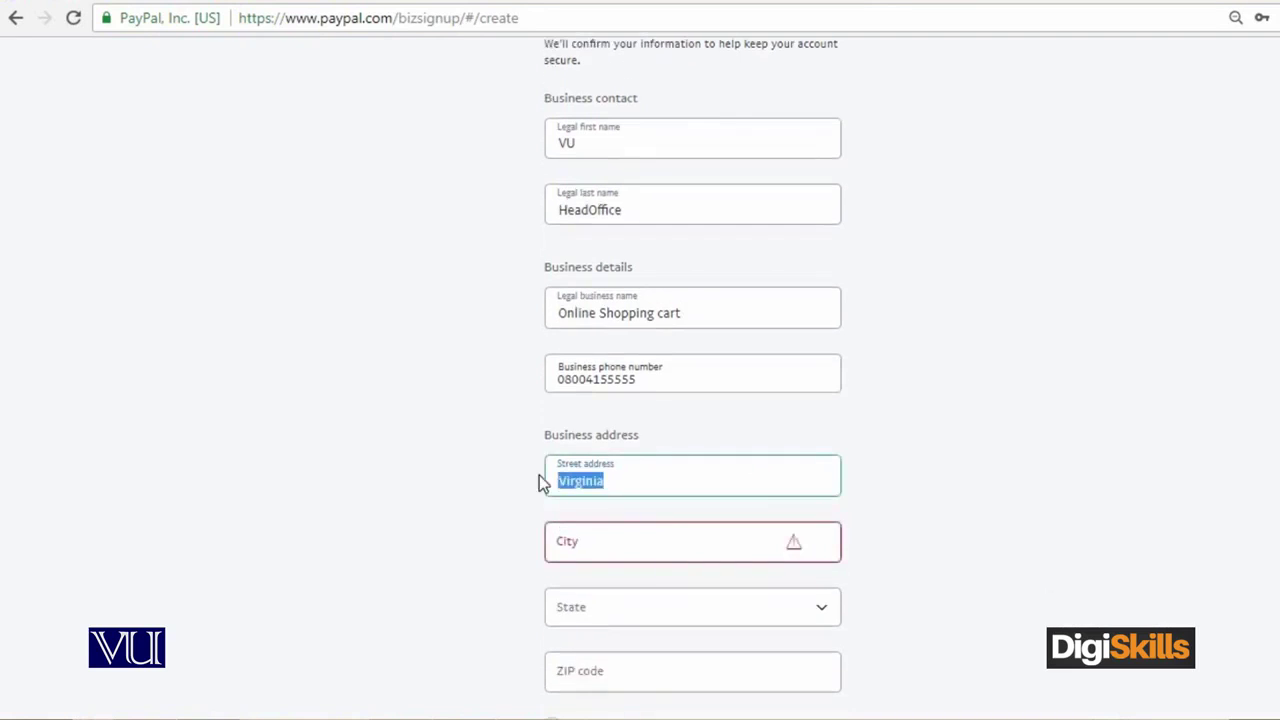
{"action": "left_click", "coordinate": [628, 556]}
{"action": "key", "text": "ctrl+v"}
Step: Choose Virginia from the State list
{"action": "left_click", "coordinate": [640, 610]}
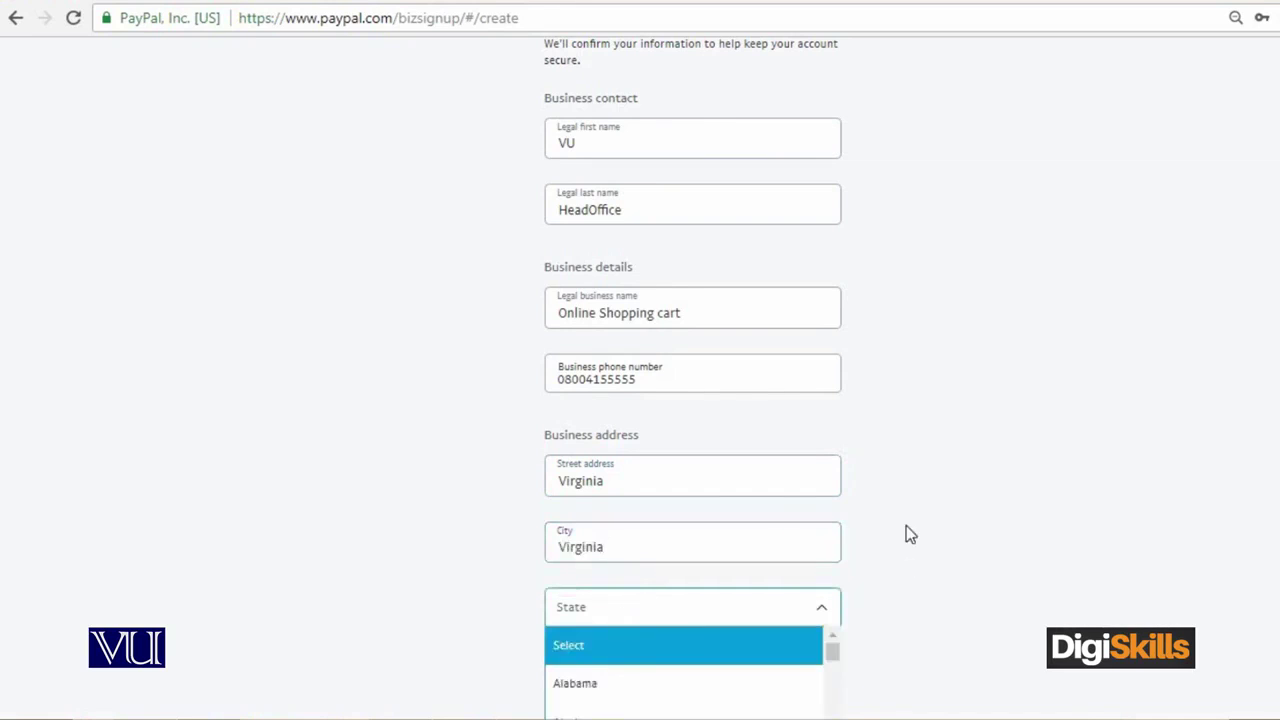
{"action": "scroll", "coordinate": [906, 535], "scroll_direction": "down", "scroll_amount": 4}
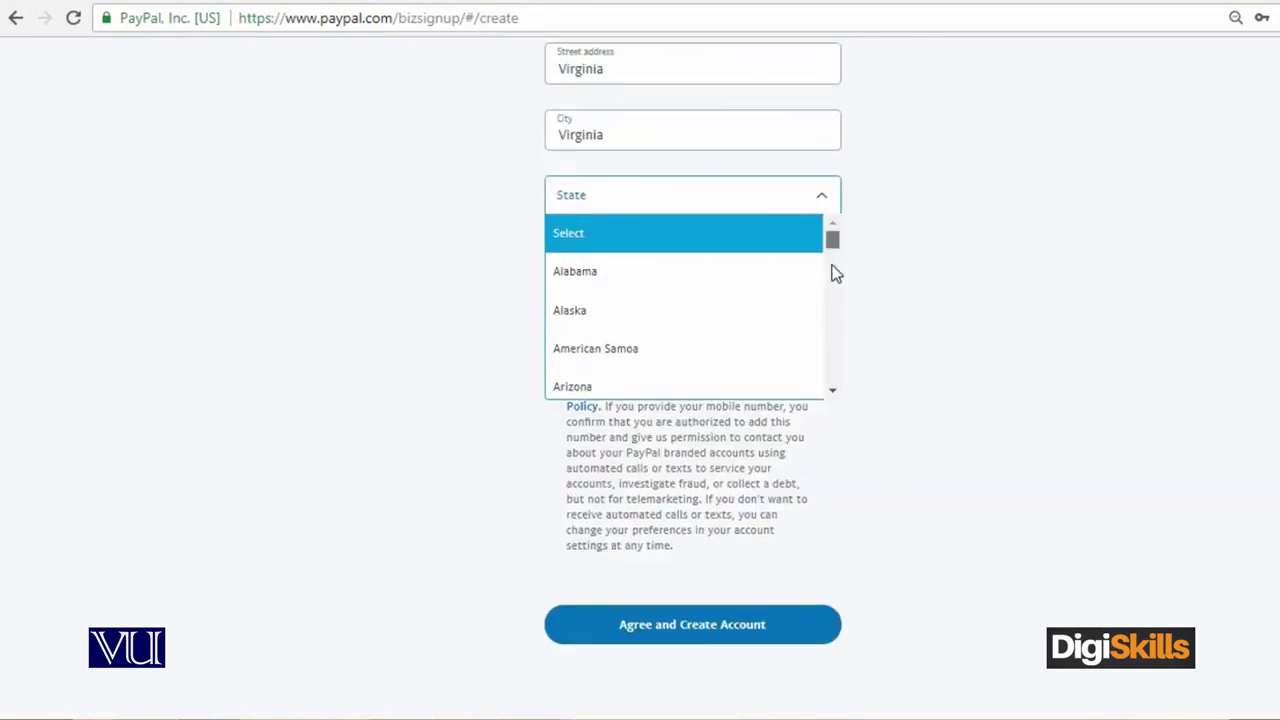
{"action": "left_click_drag", "start_coordinate": [836, 273], "coordinate": [836, 303]}
{"action": "left_click_drag", "start_coordinate": [835, 303], "coordinate": [694, 366]}
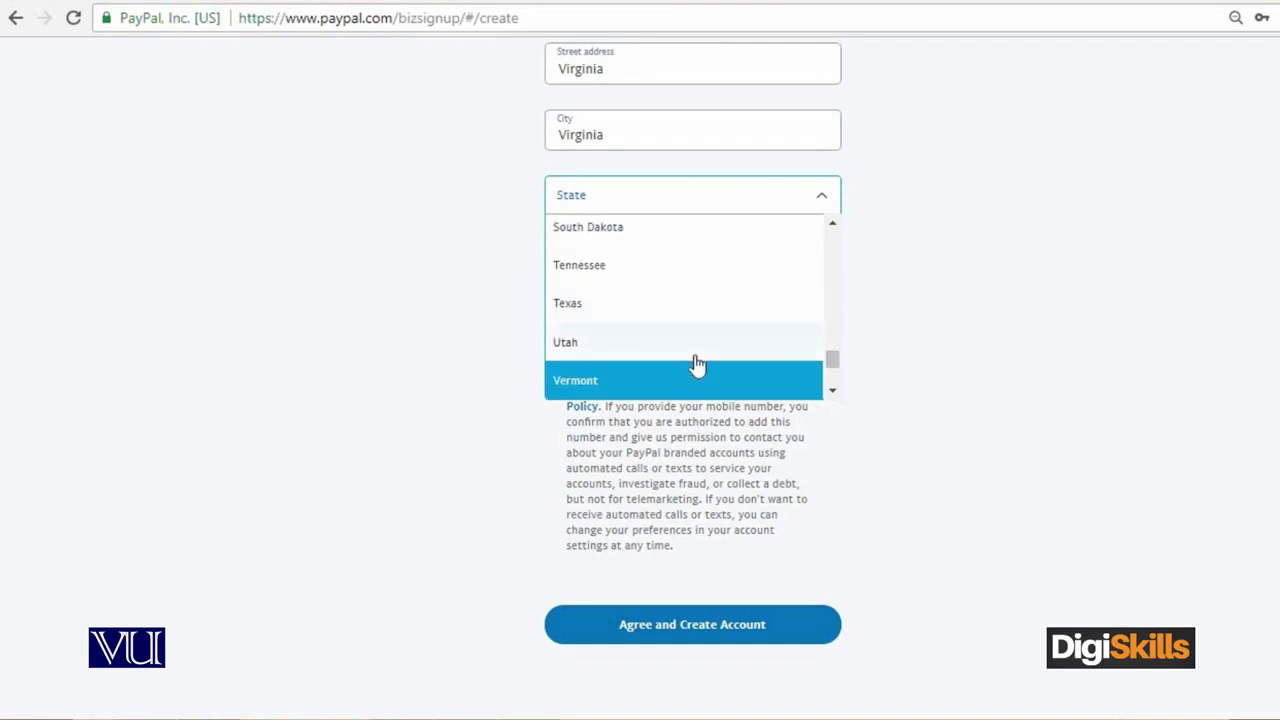
{"action": "left_click", "coordinate": [834, 392]}
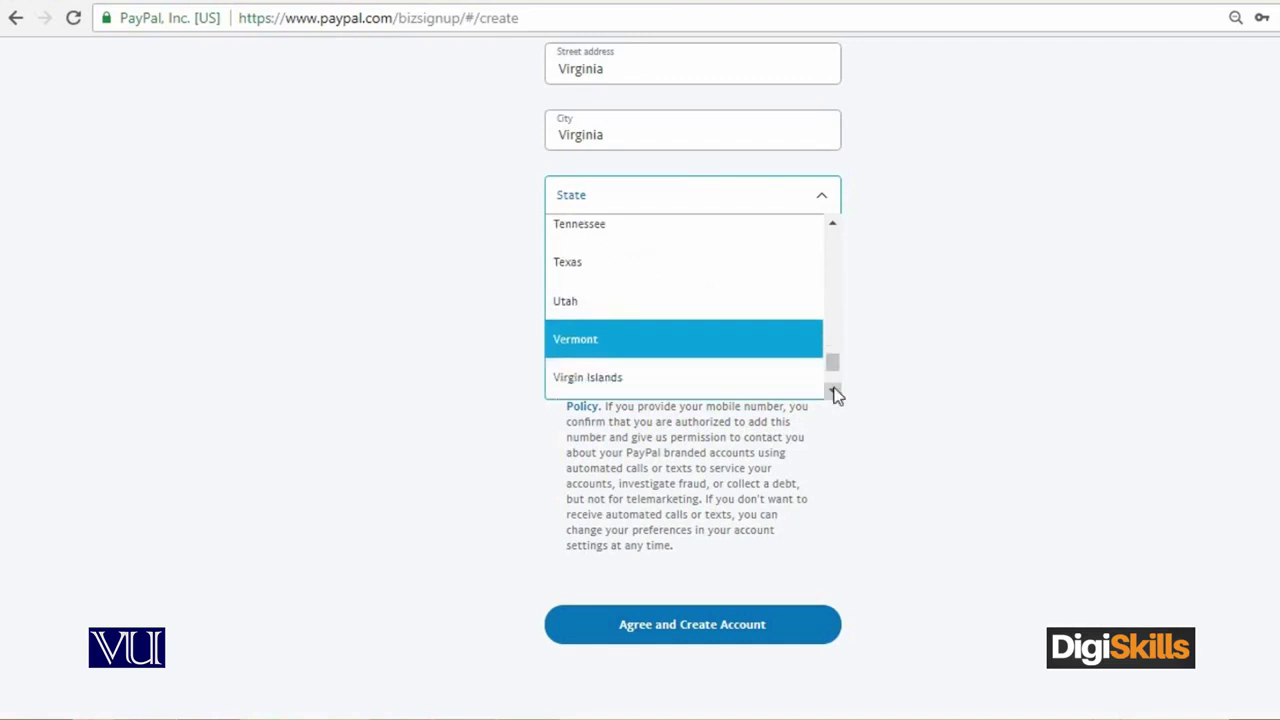
{"action": "left_click", "coordinate": [834, 392]}
{"action": "left_click", "coordinate": [740, 381]}
Step: Paste ZIP code 23462 from the notes, accept the agreement, and create the account
{"action": "left_click", "coordinate": [584, 258]}
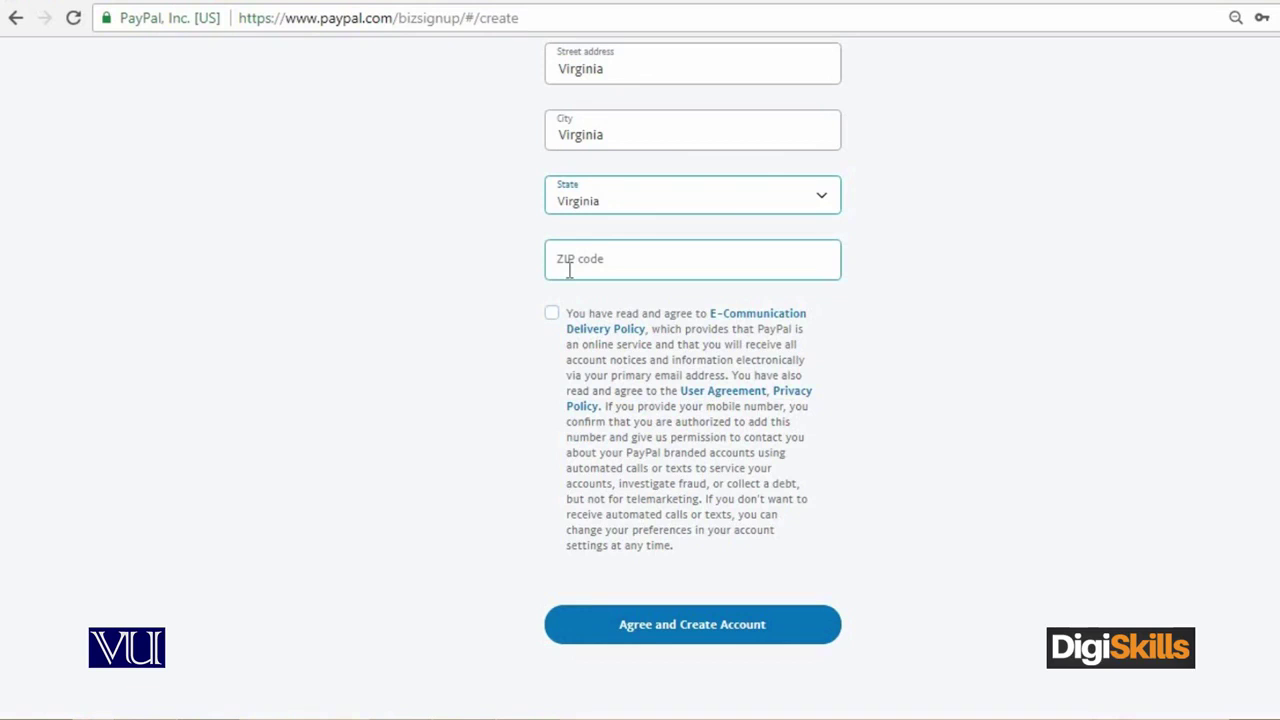
{"action": "key", "text": "alt+Tab"}
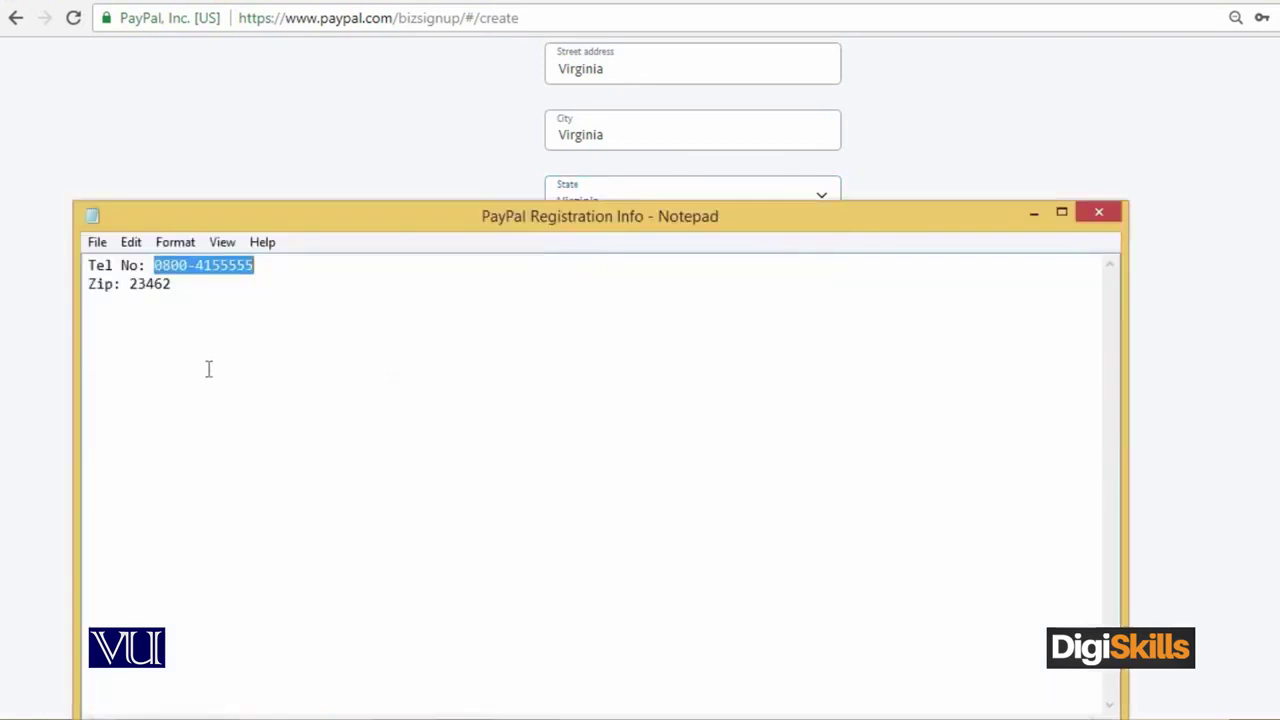
{"action": "left_click_drag", "start_coordinate": [173, 283], "coordinate": [130, 284]}
{"action": "key", "text": "ctrl+c"}
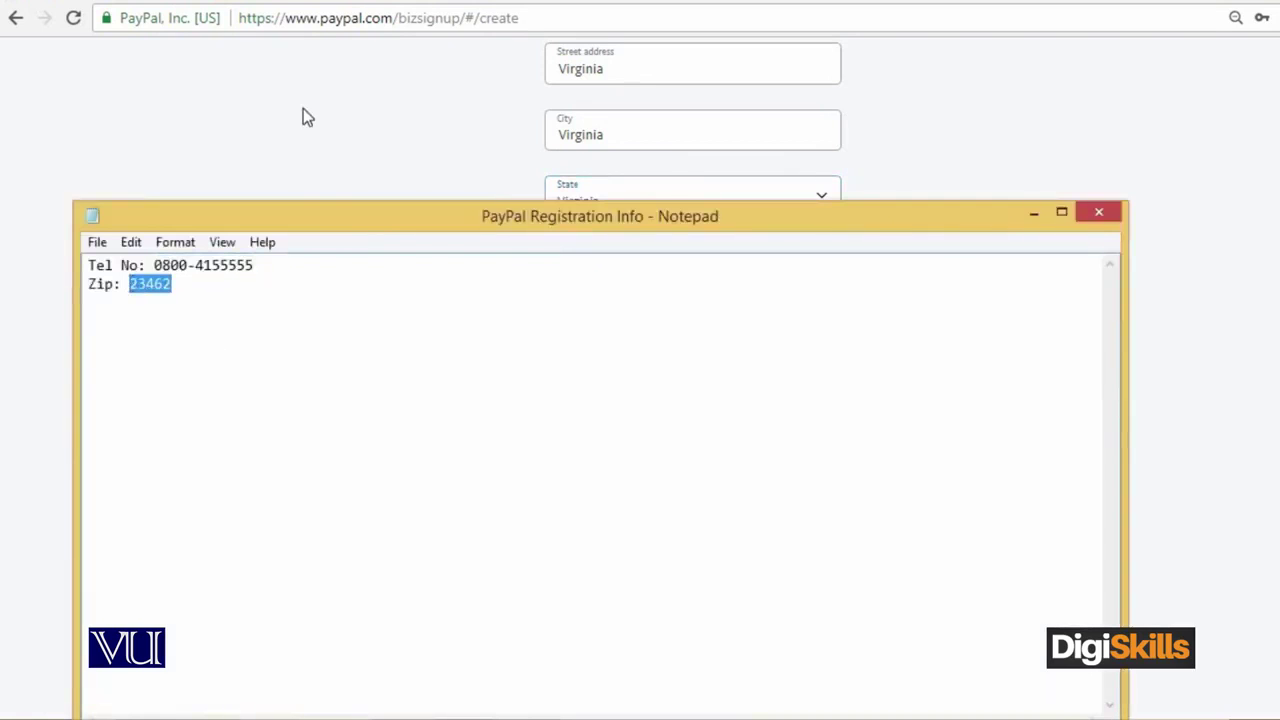
{"action": "left_click", "coordinate": [307, 117]}
{"action": "left_click", "coordinate": [671, 251]}
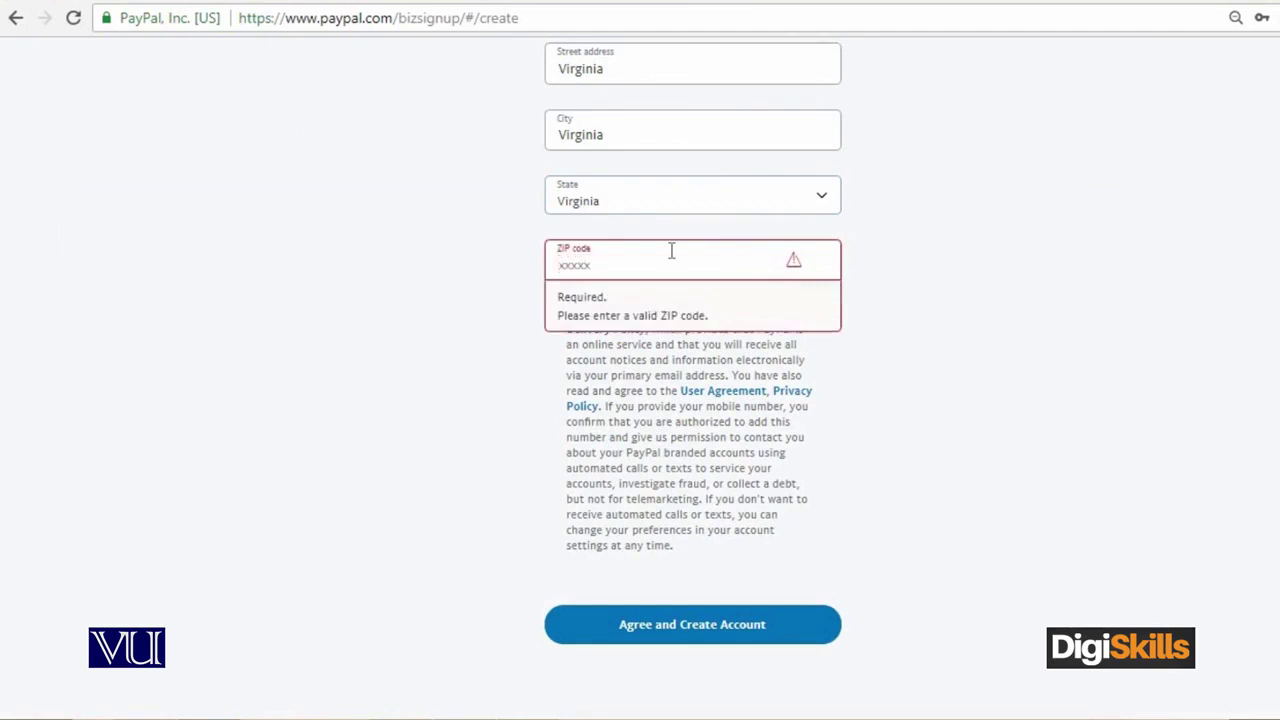
{"action": "key", "text": "ctrl+v"}
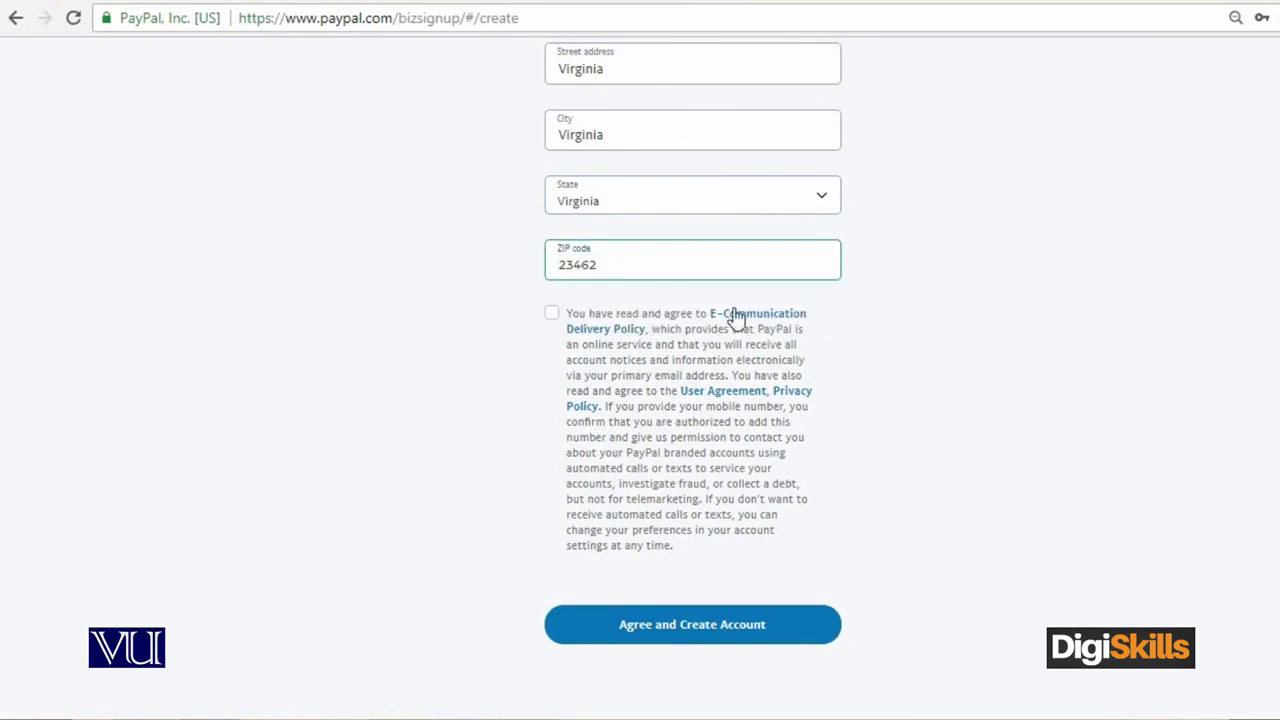
{"action": "left_click", "coordinate": [552, 314]}
{"action": "left_click", "coordinate": [657, 629]}
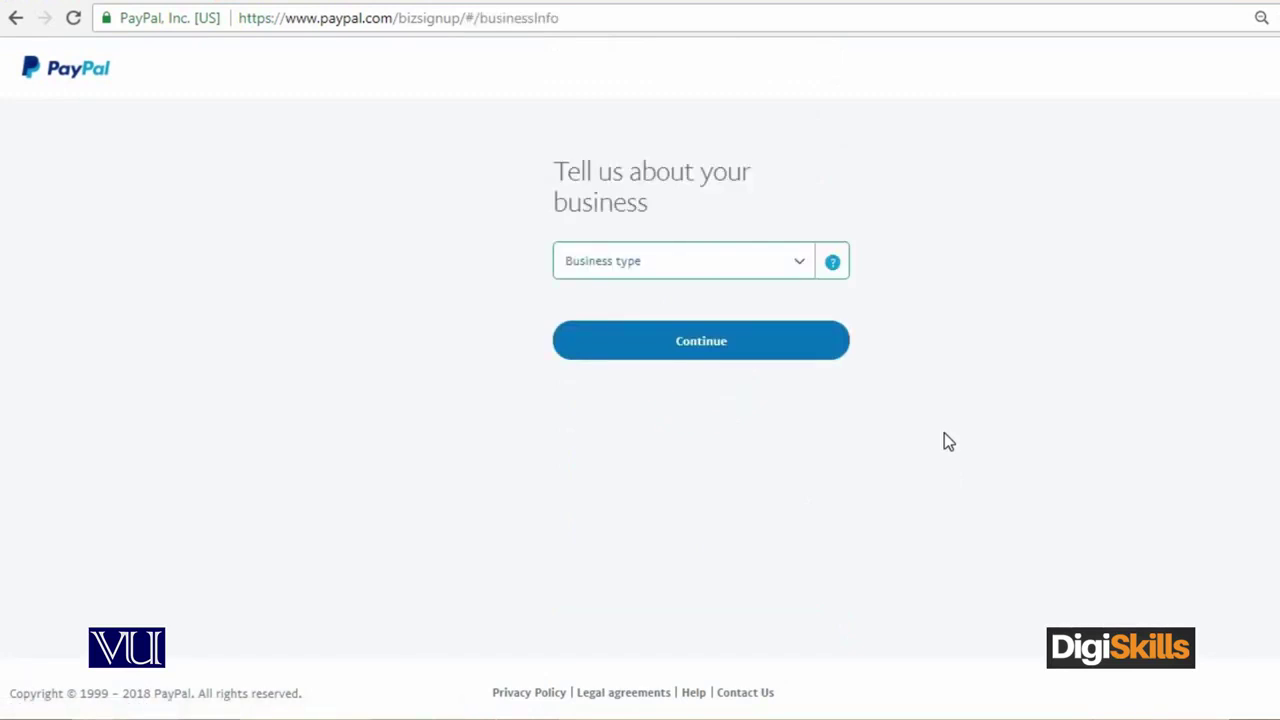
Step: Set Individual/Sole Proprietorship, Clothing, accessories, and shoes > Men's clothing, Up to USD $4,999 sales, and continue
{"action": "left_click", "coordinate": [794, 268]}
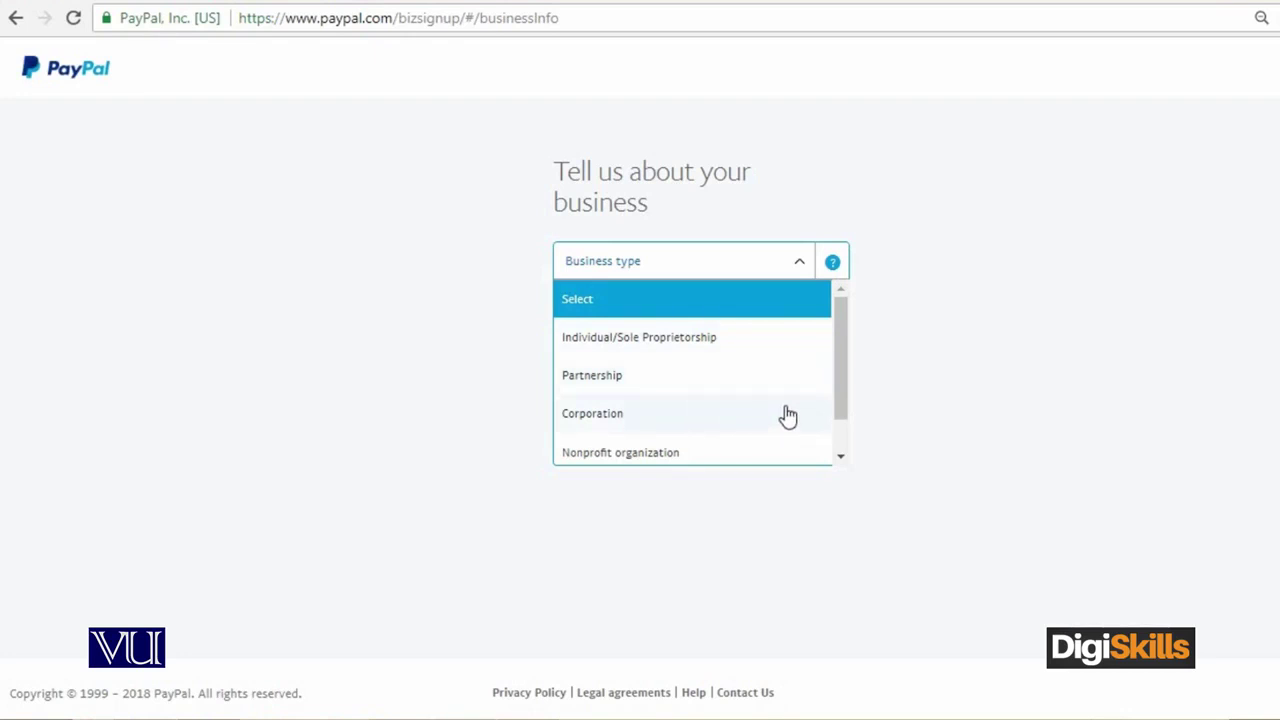
{"action": "left_click", "coordinate": [680, 337]}
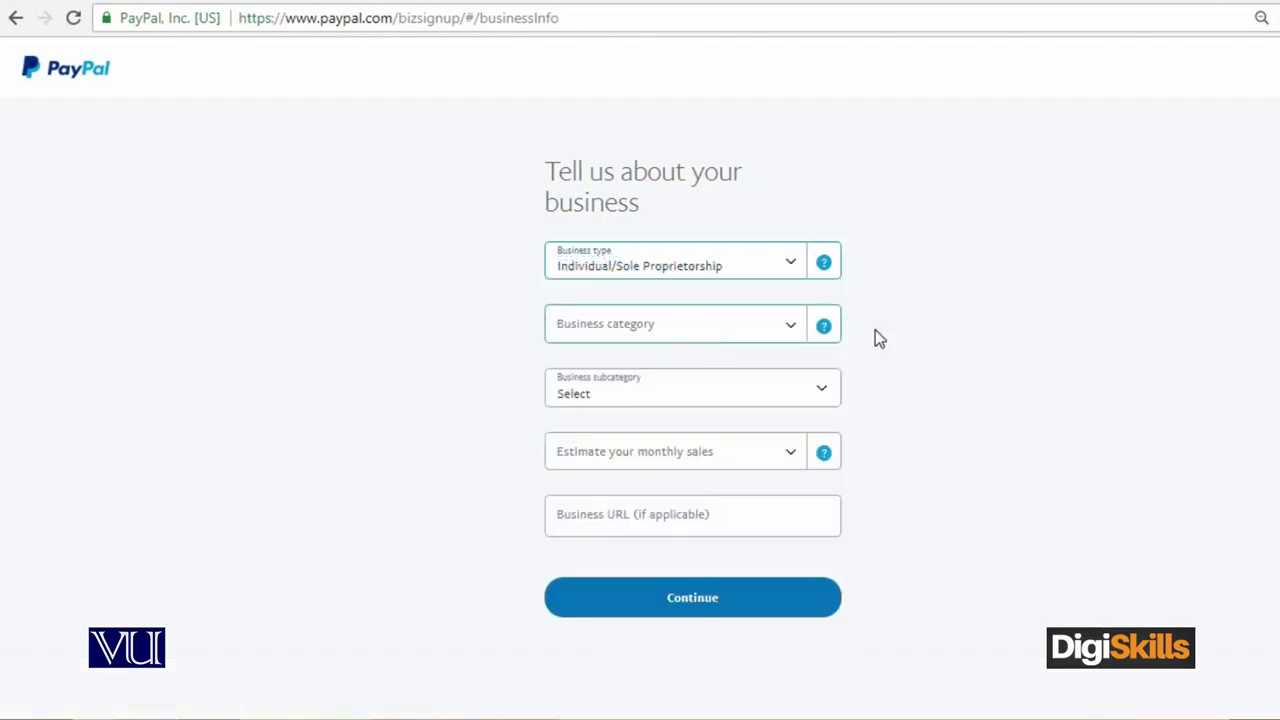
{"action": "left_click", "coordinate": [790, 325]}
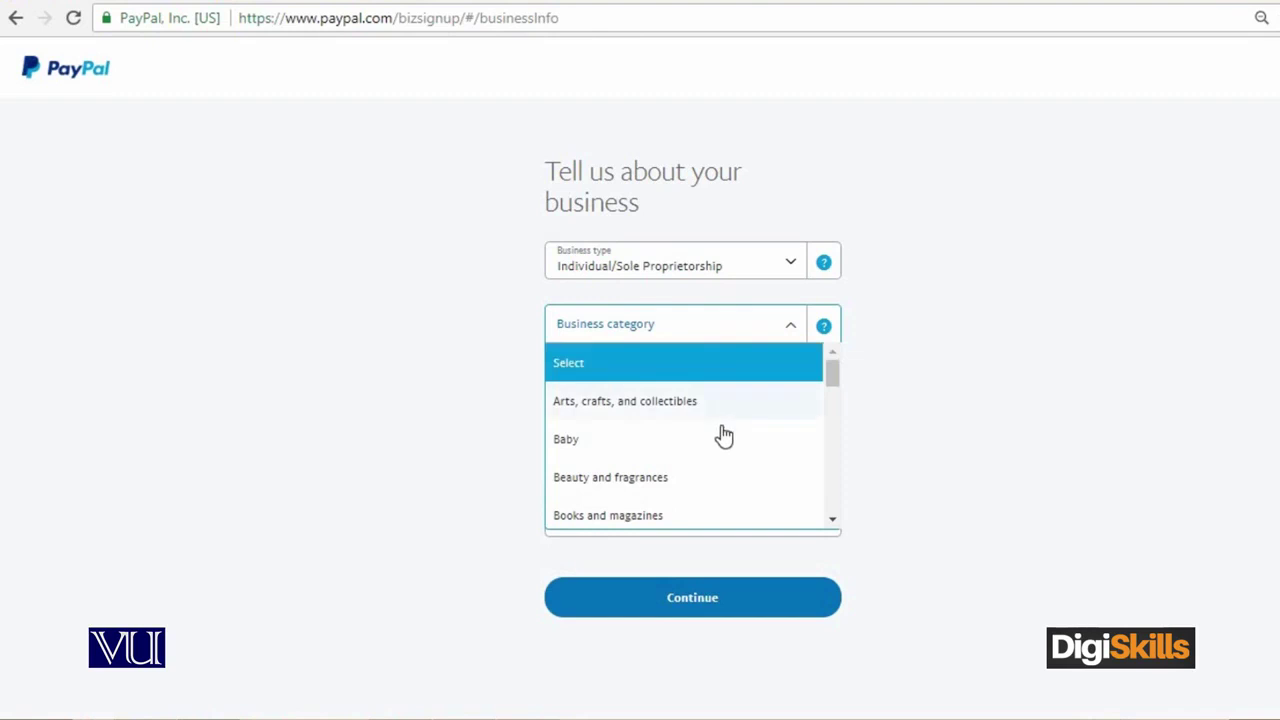
{"action": "scroll", "coordinate": [750, 450], "scroll_direction": "down", "scroll_amount": 1}
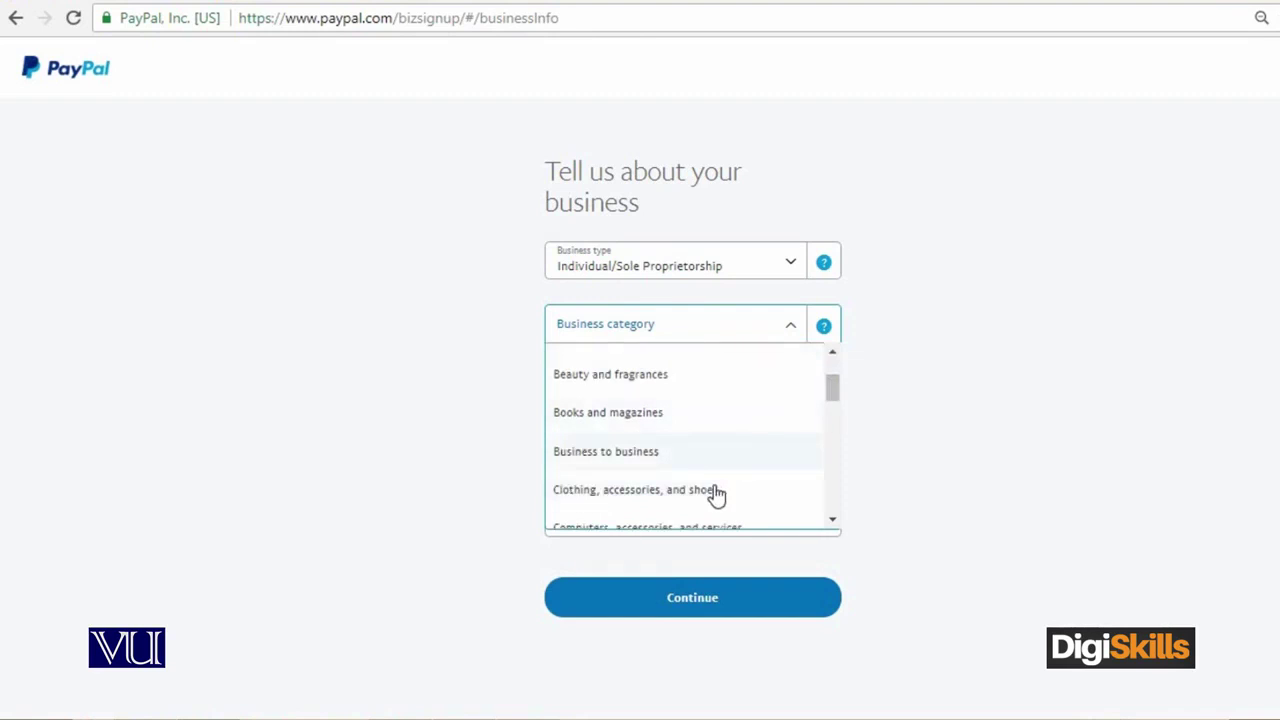
{"action": "left_click", "coordinate": [712, 490]}
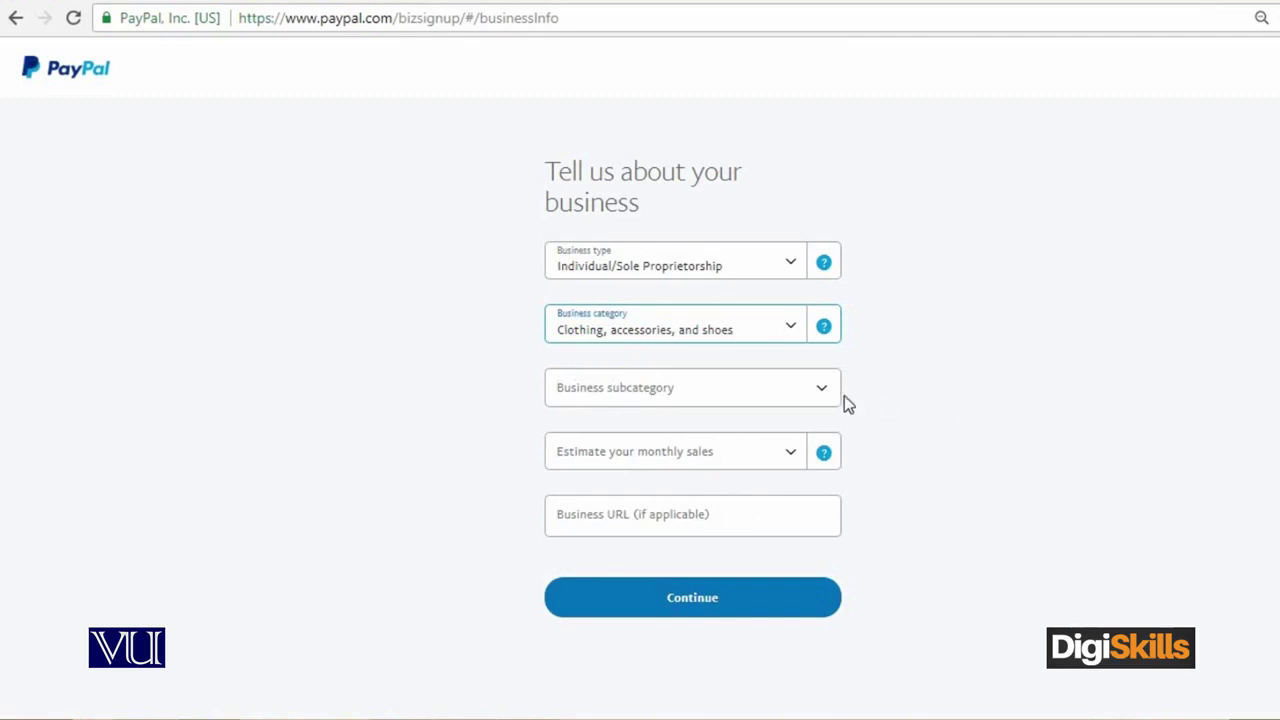
{"action": "left_click", "coordinate": [818, 393]}
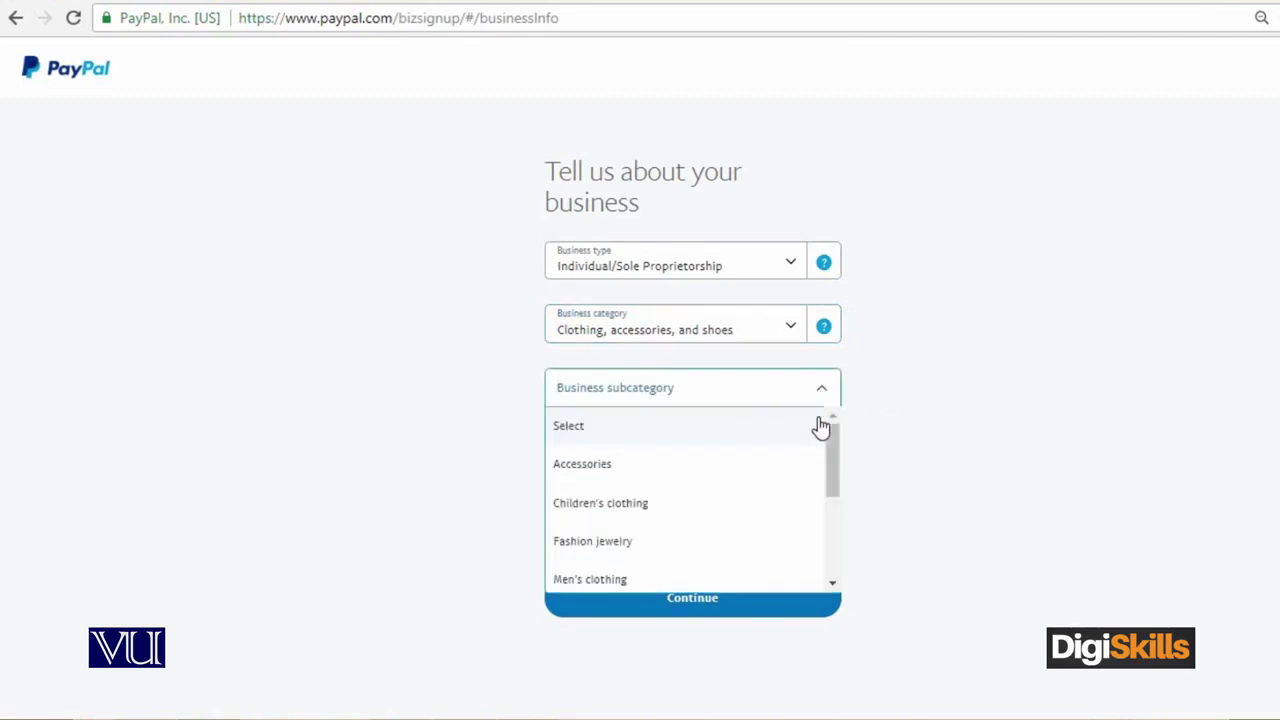
{"action": "left_click", "coordinate": [643, 581]}
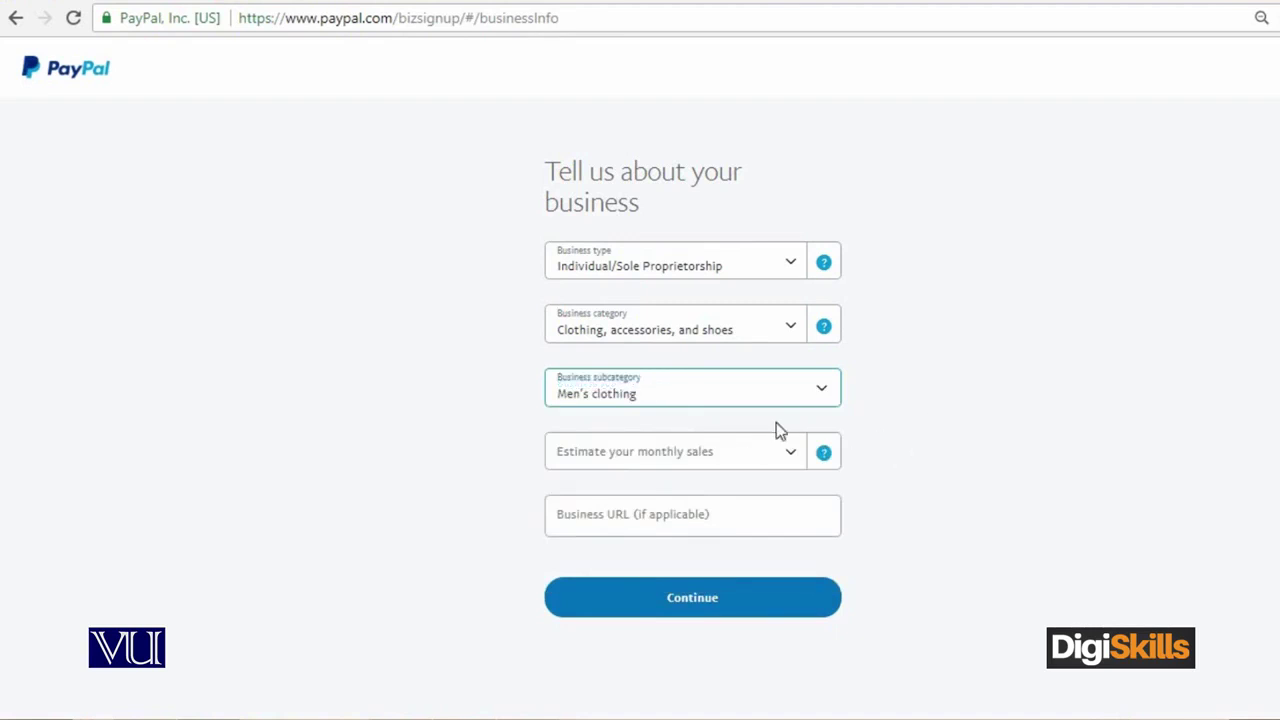
{"action": "left_click", "coordinate": [792, 455]}
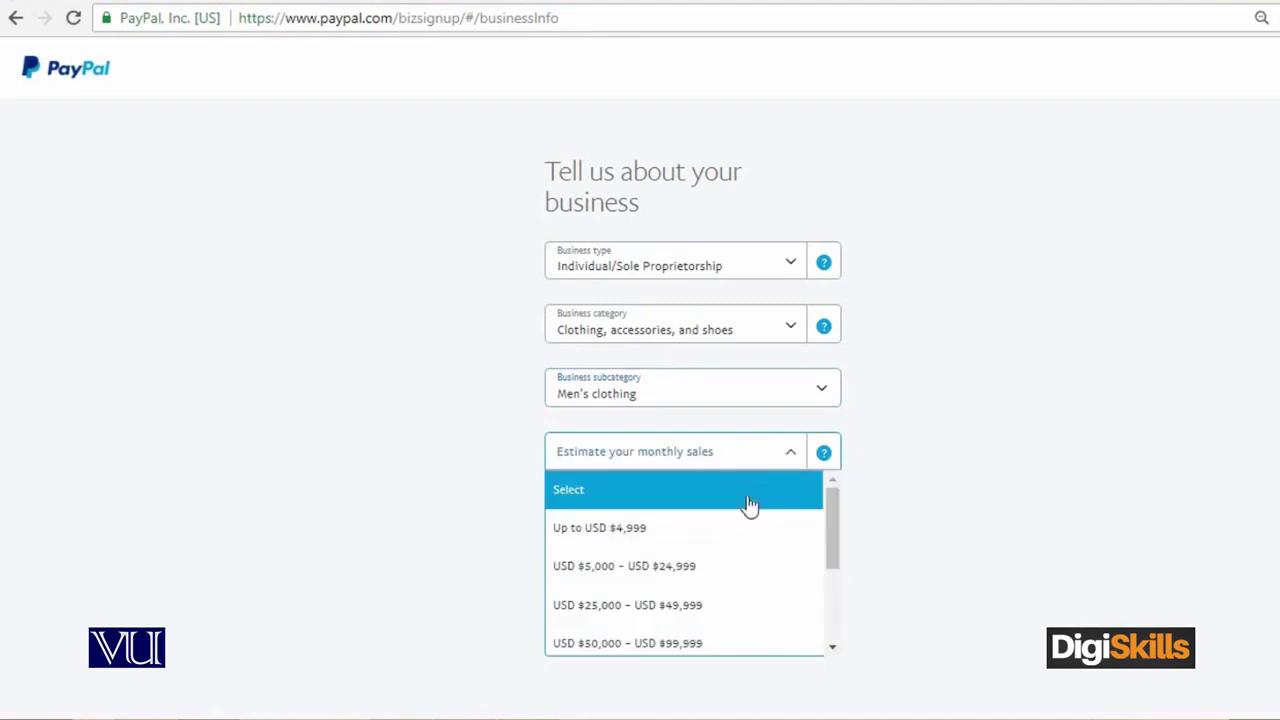
{"action": "left_click", "coordinate": [730, 531]}
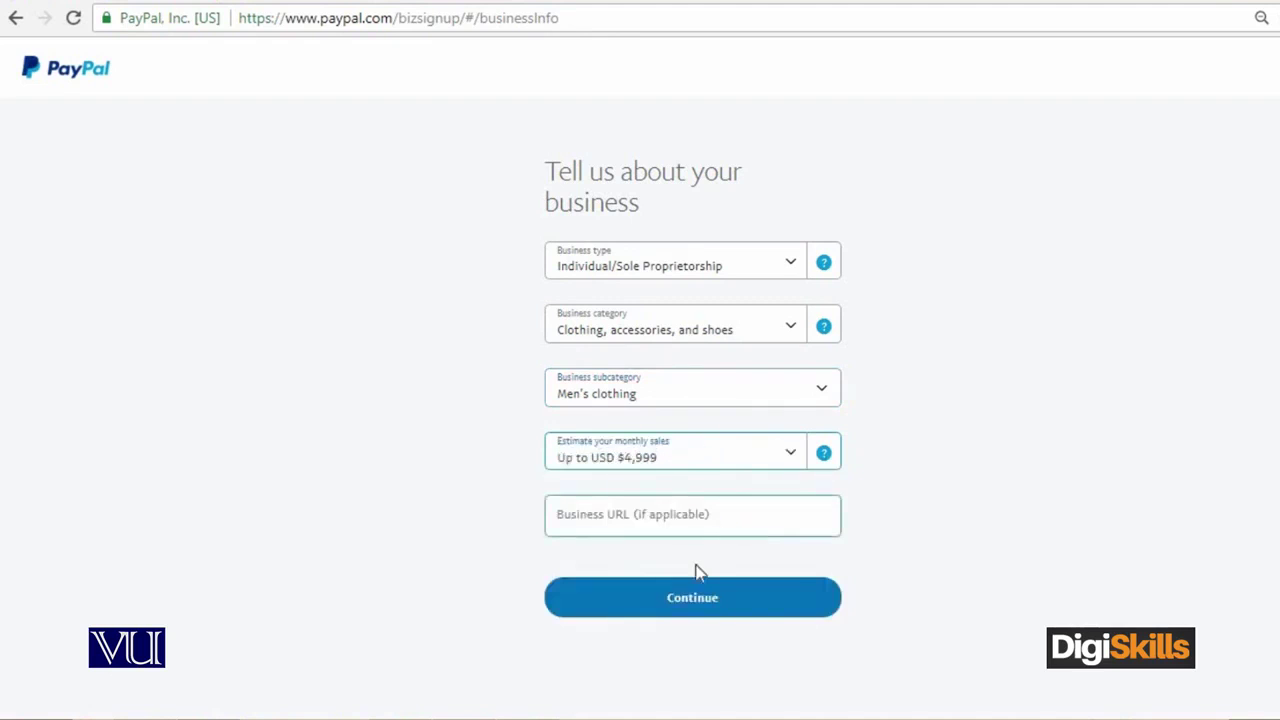
{"action": "left_click", "coordinate": [1124, 320]}
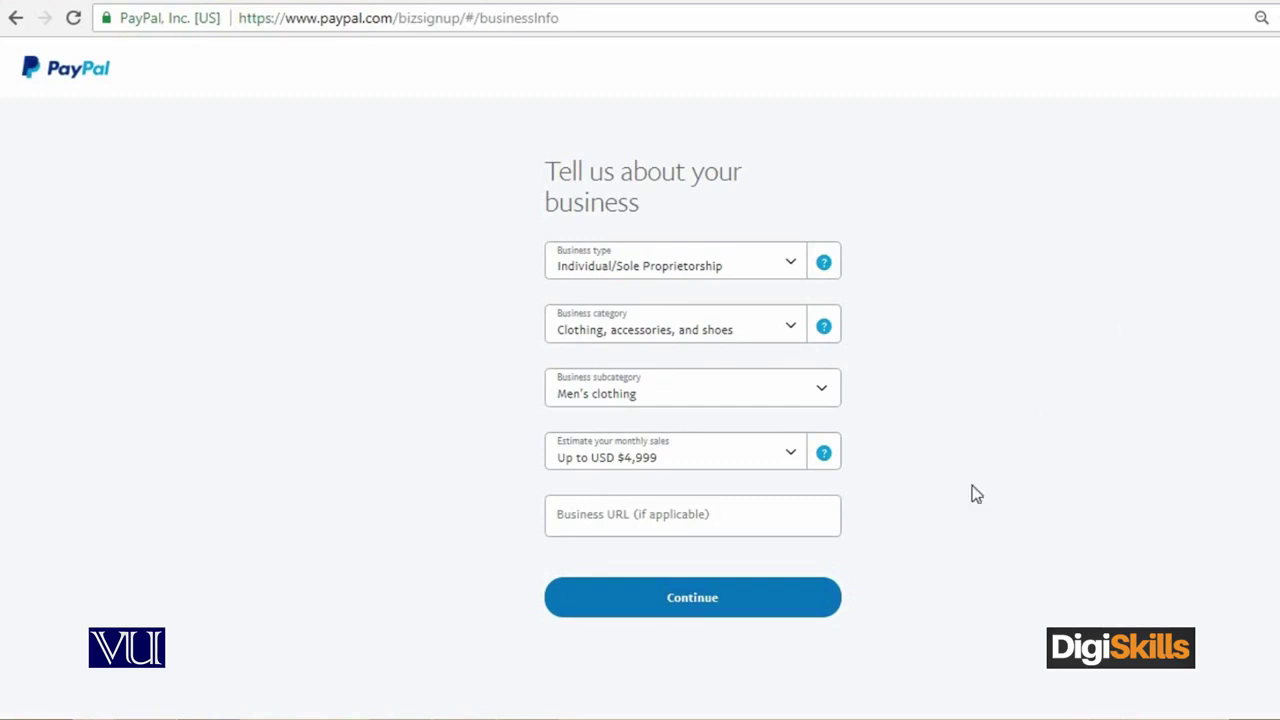
{"action": "left_click", "coordinate": [712, 600]}
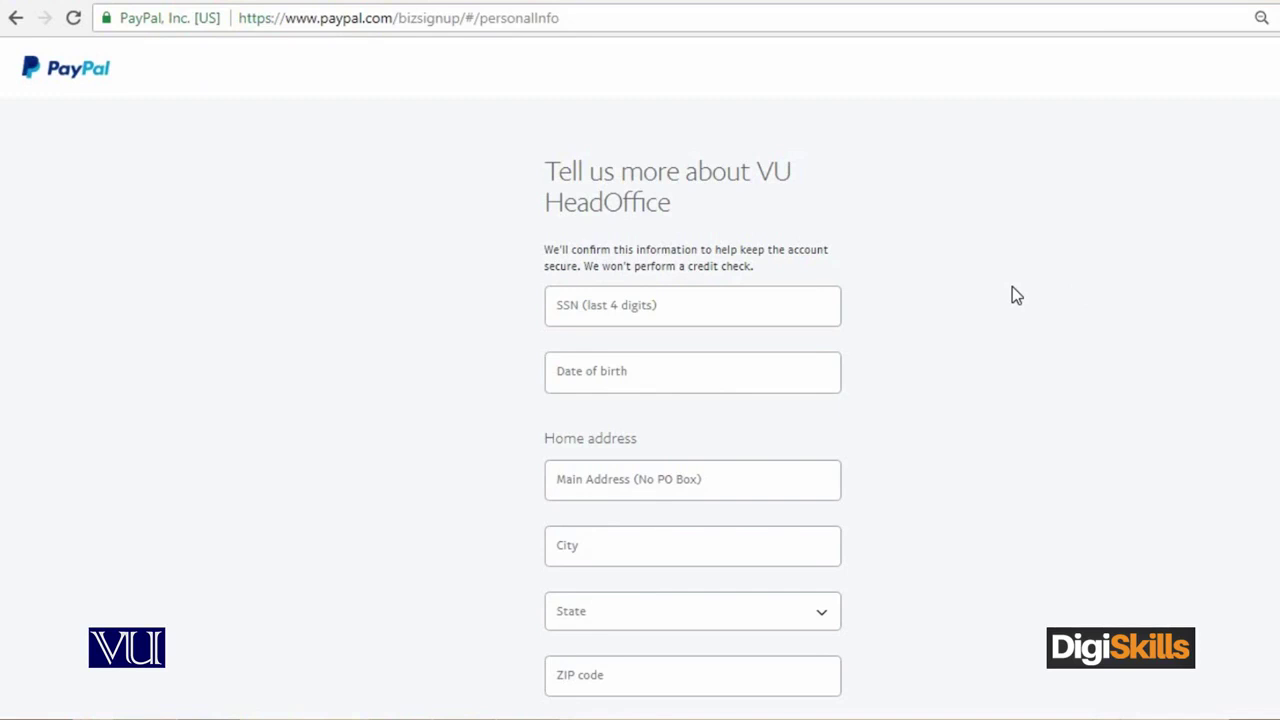
{"action": "scroll", "coordinate": [1012, 295], "scroll_direction": "down", "scroll_amount": 1}
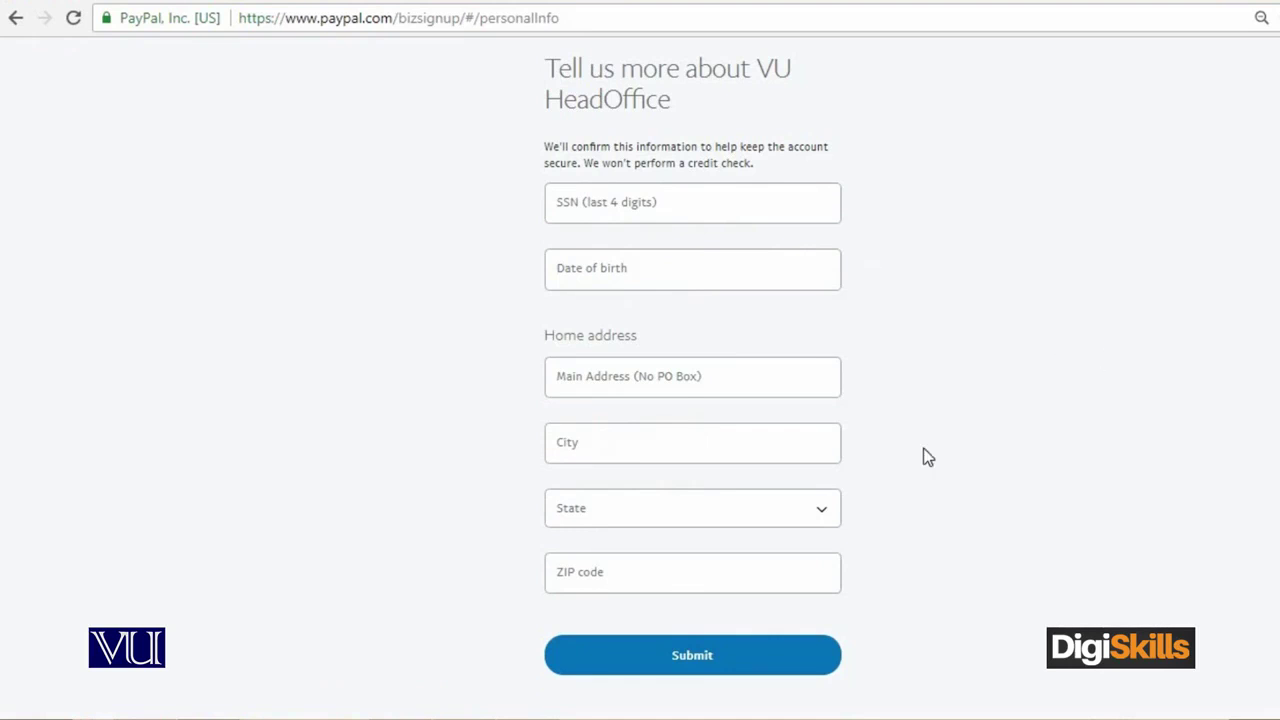
{"action": "scroll", "coordinate": [919, 445], "scroll_direction": "up", "scroll_amount": 1}
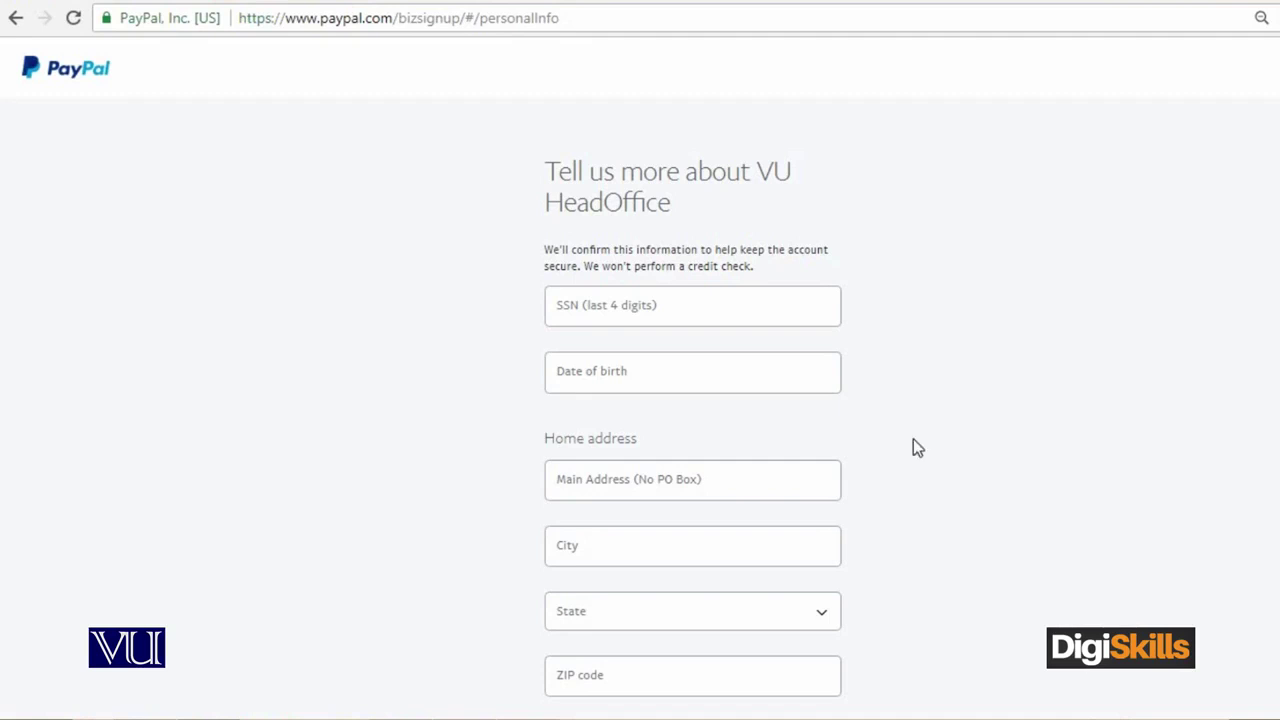
{"action": "left_click", "coordinate": [596, 17]}
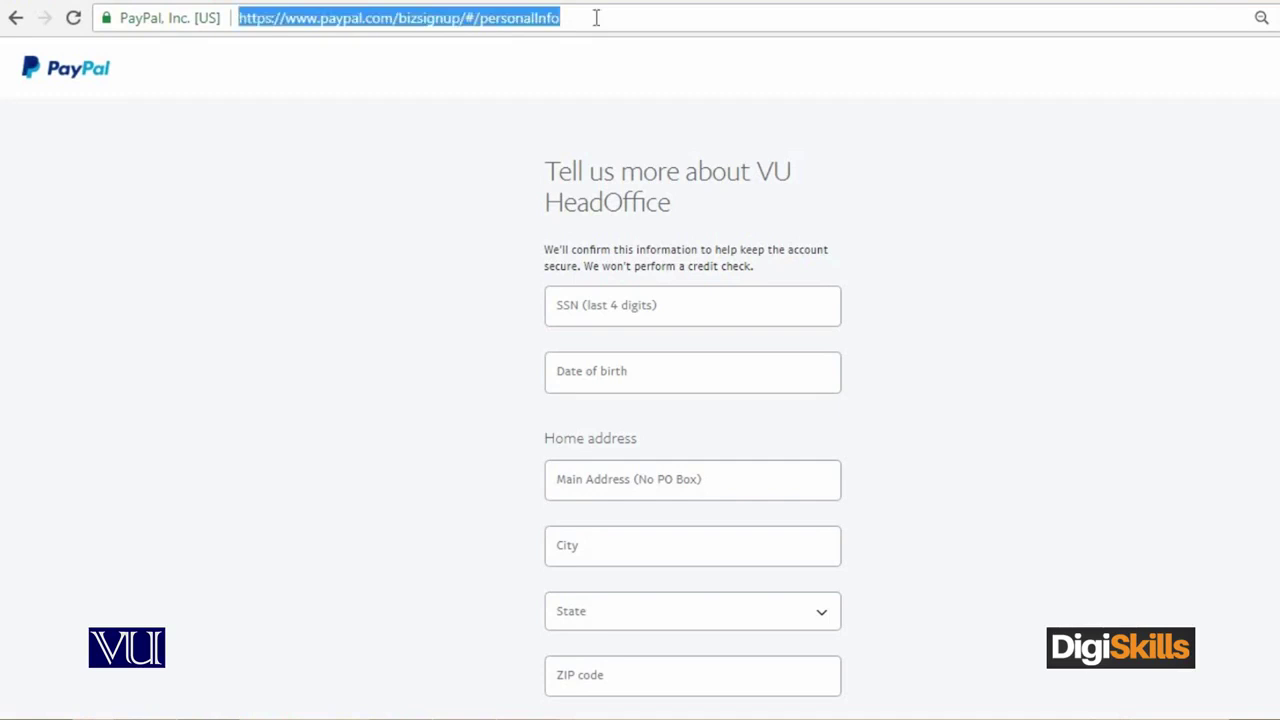
{"action": "type", "text": "www."}
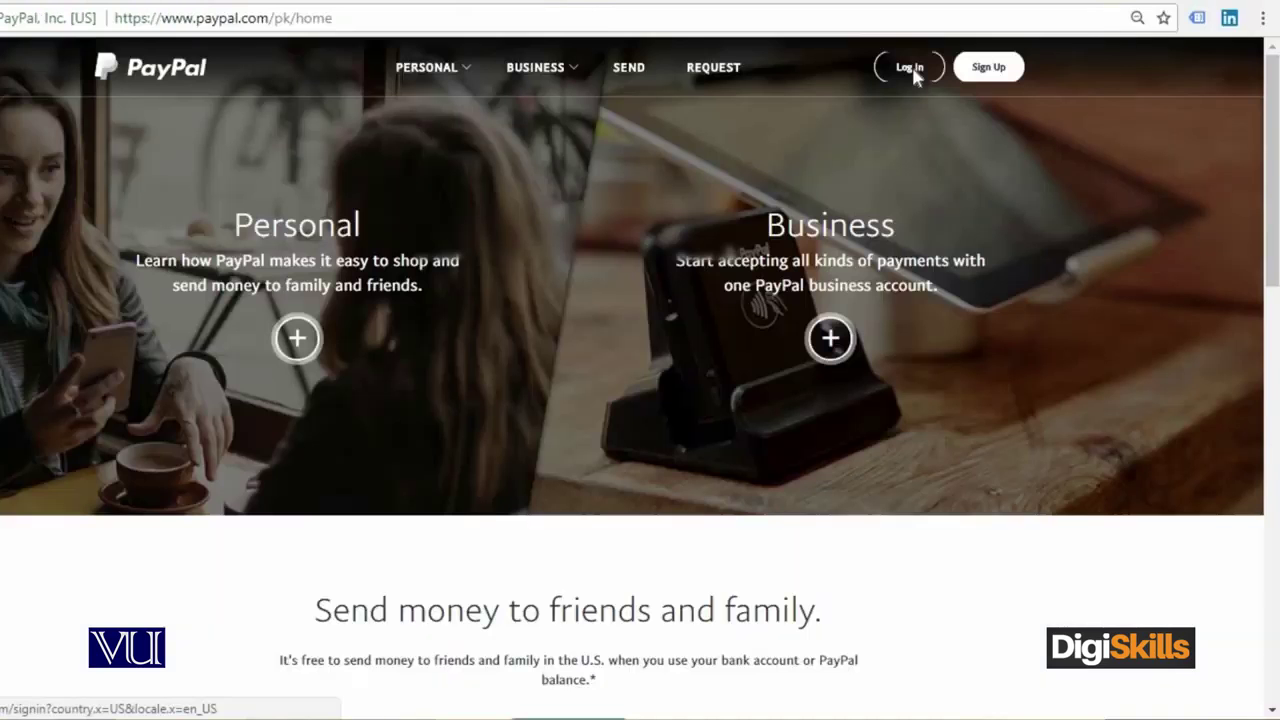
Step: Log in with the business account email and password to reach the $0.00 USD dashboard
{"action": "left_click", "coordinate": [910, 68]}
{"action": "left_click", "coordinate": [680, 233]}
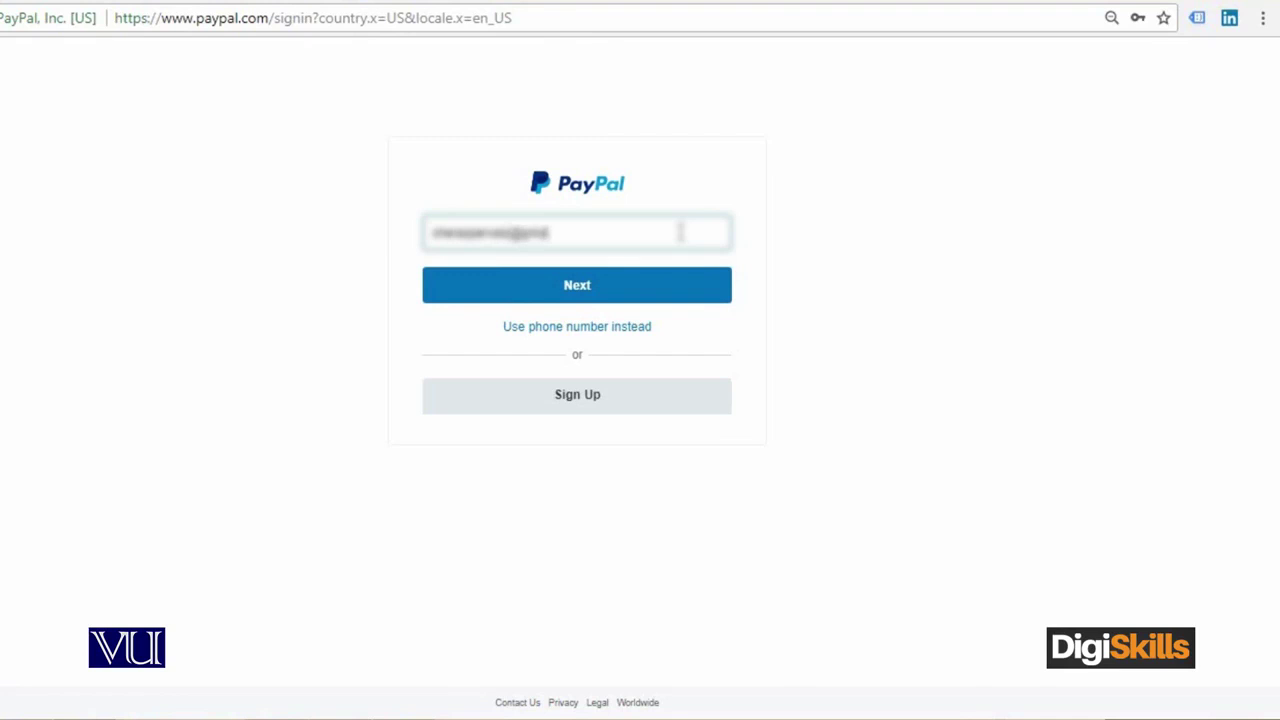
{"action": "left_click", "coordinate": [647, 284]}
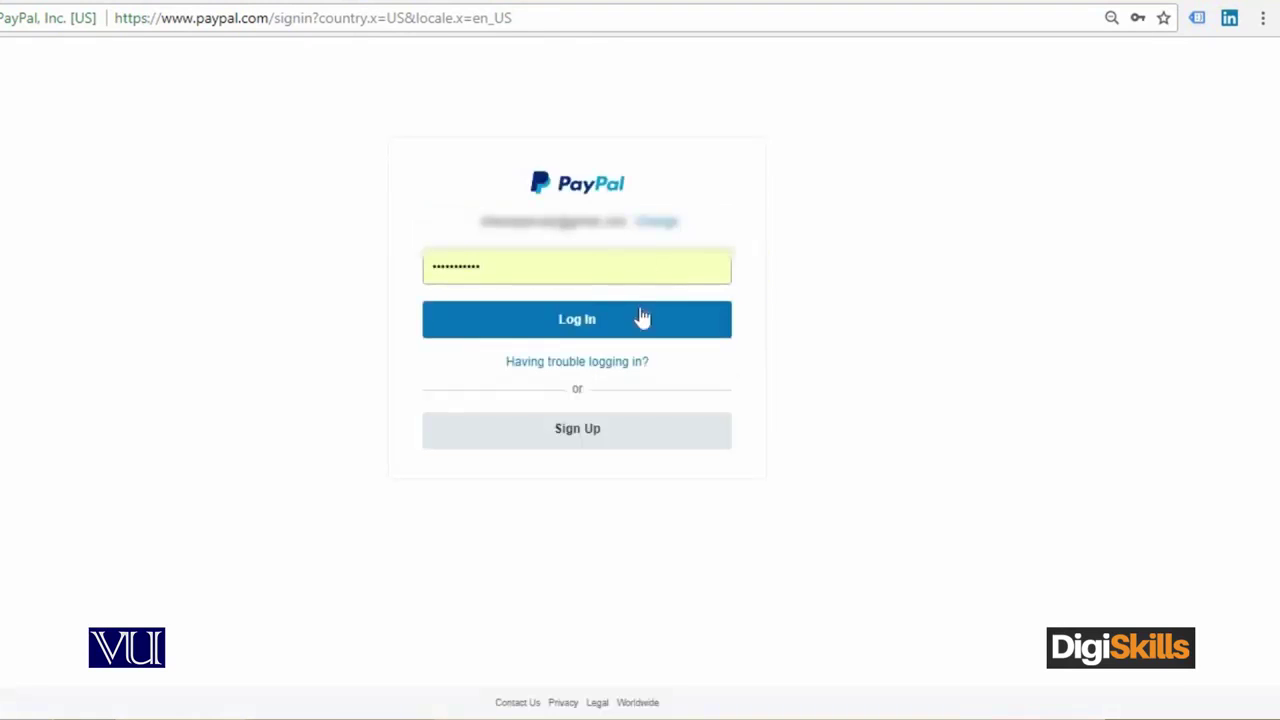
{"action": "left_click", "coordinate": [641, 319]}
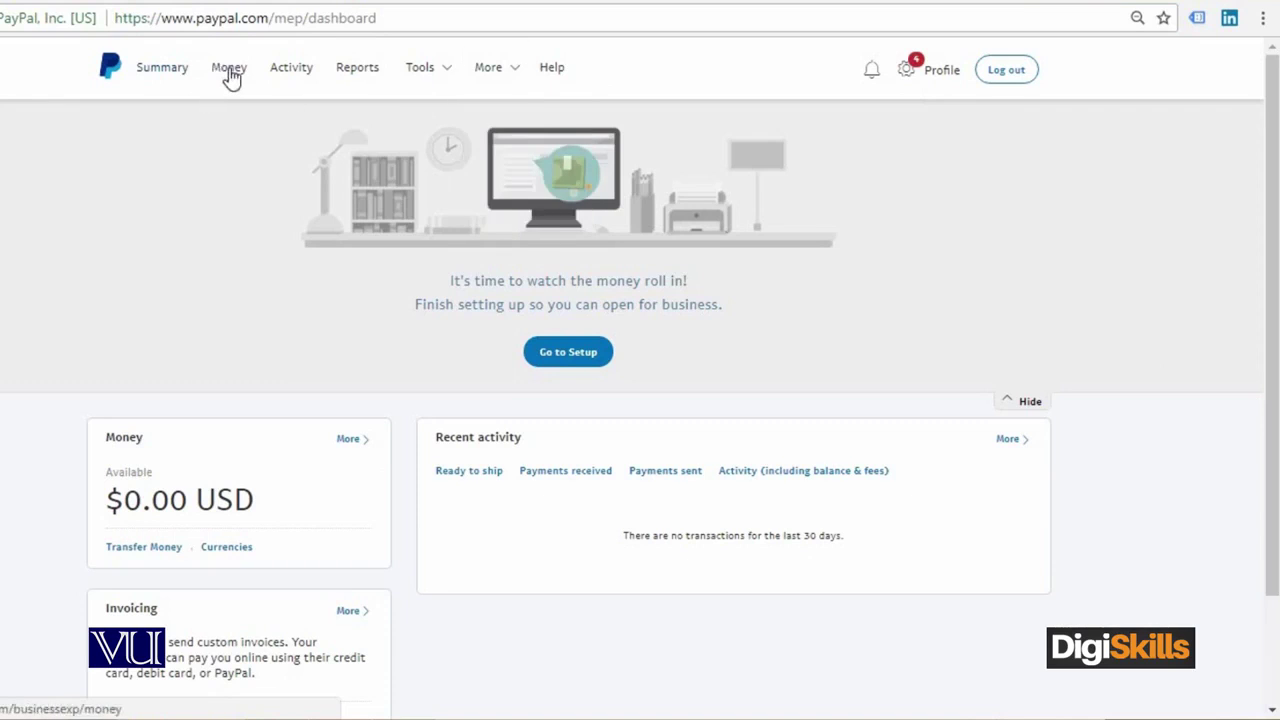
Step: Go to the Money overview page and bring up the send or request money options
{"action": "left_click", "coordinate": [418, 72]}
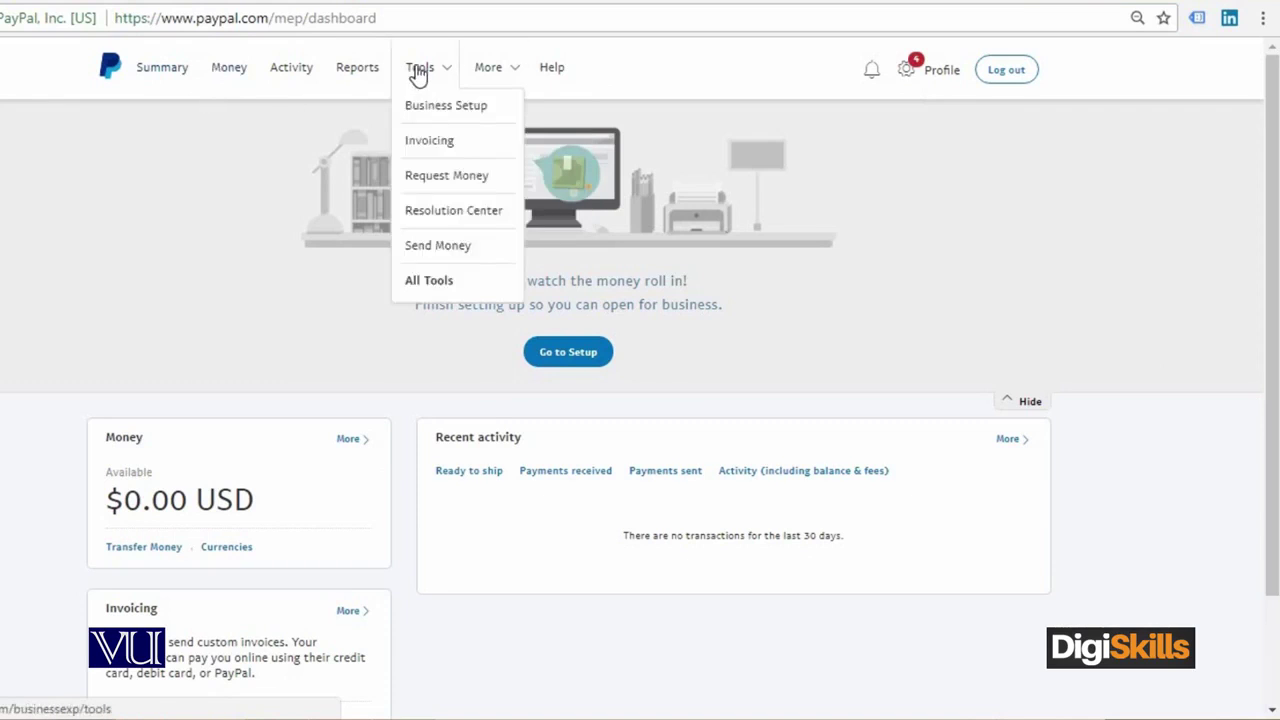
{"action": "left_click", "coordinate": [236, 72]}
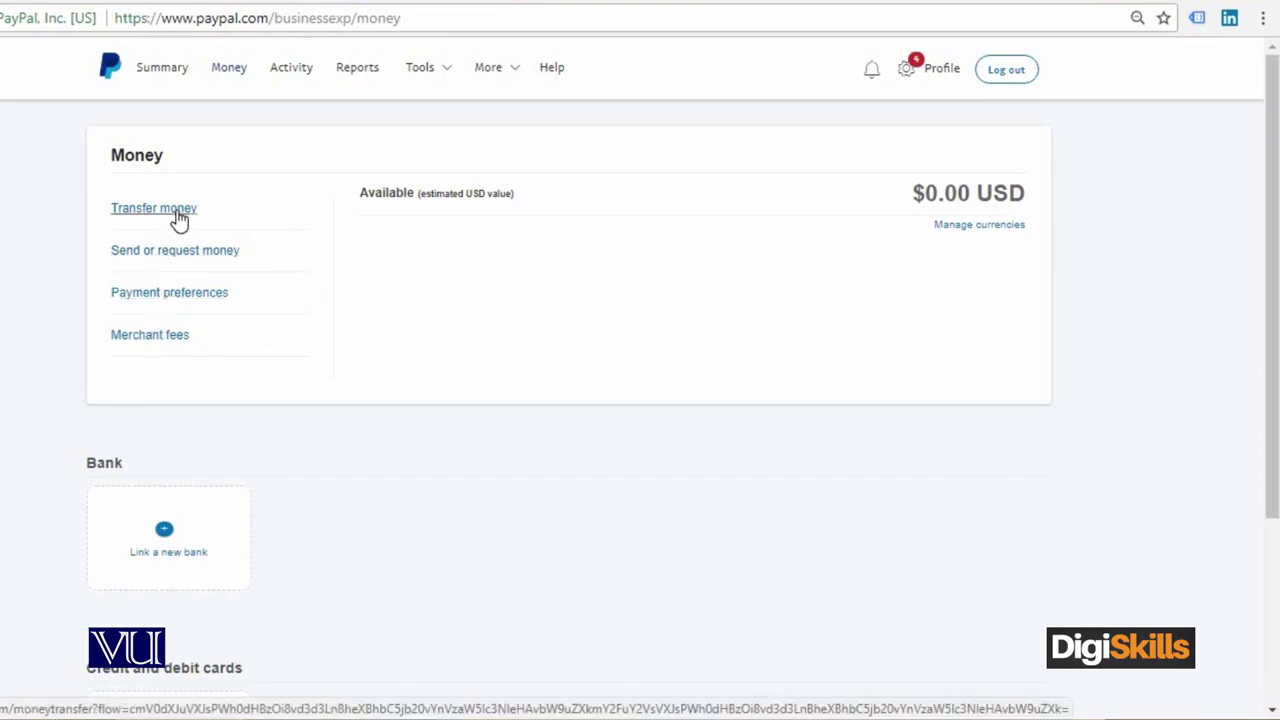
{"action": "left_click", "coordinate": [180, 255]}
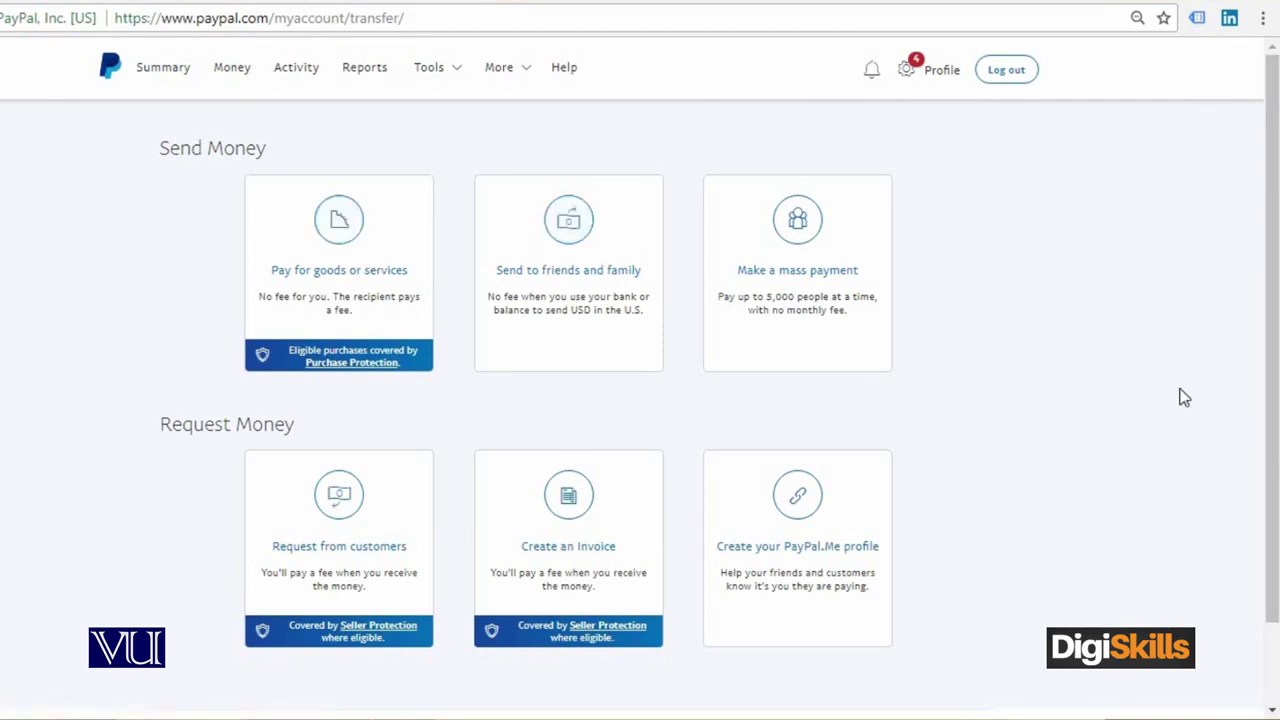
Step: Start a money request from customers at the recipient field, then switch to All Tools
{"action": "scroll", "coordinate": [1183, 397], "scroll_direction": "down", "scroll_amount": 1}
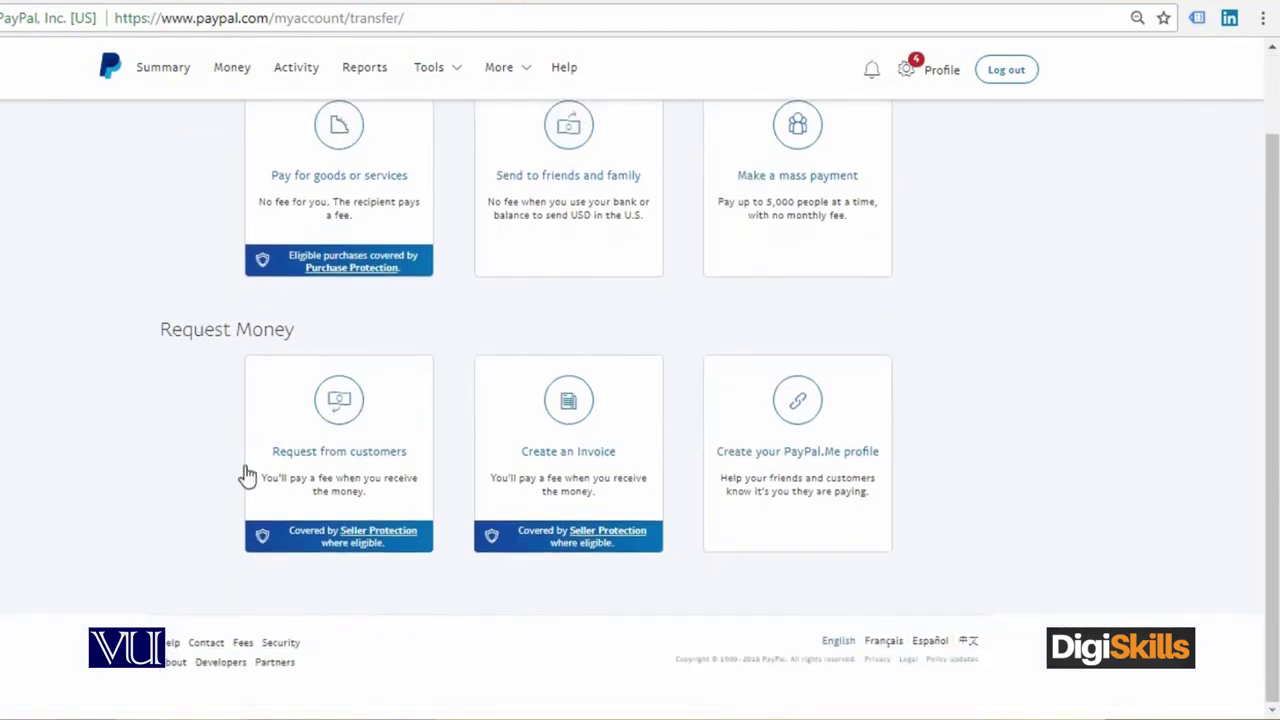
{"action": "left_click", "coordinate": [323, 446]}
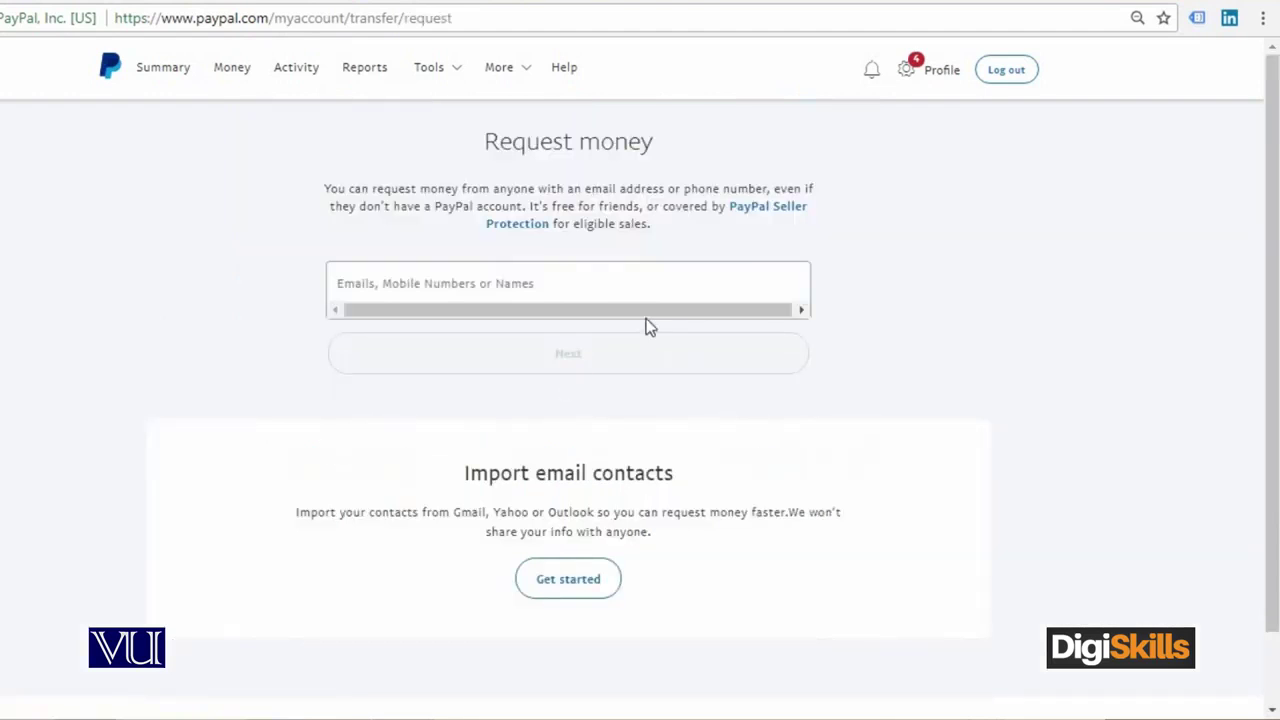
{"action": "left_click", "coordinate": [652, 289]}
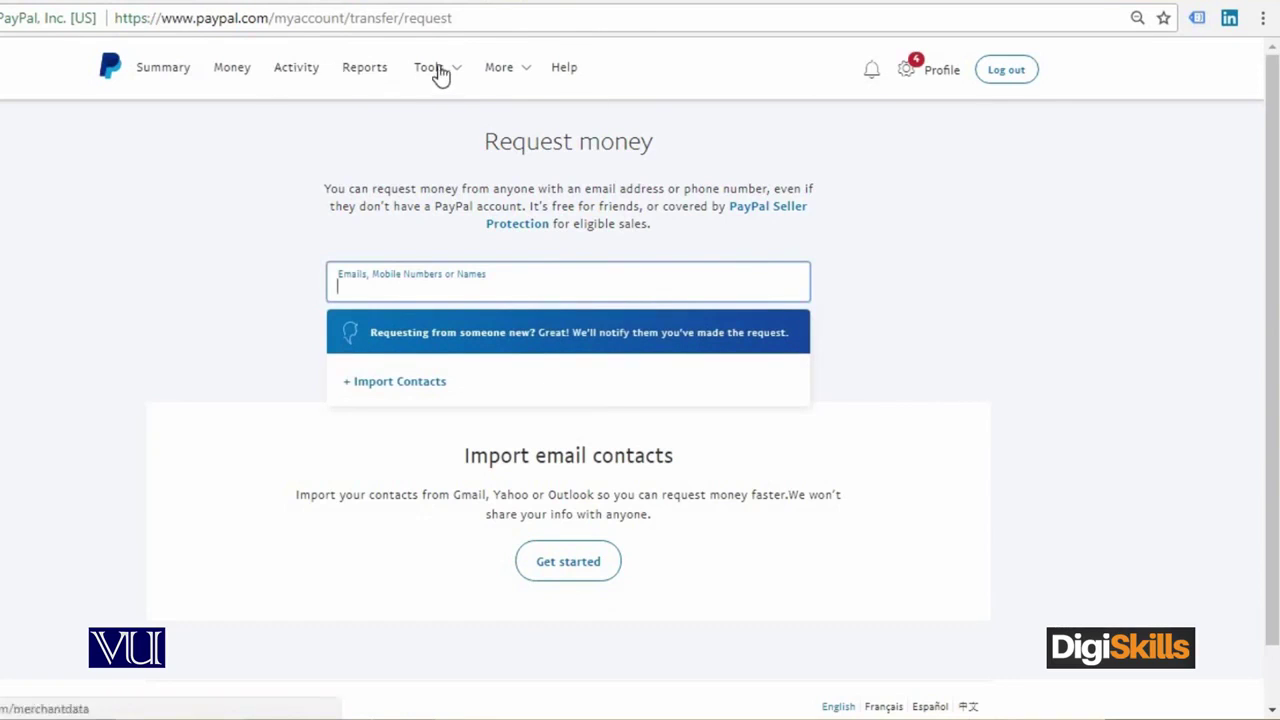
{"action": "left_click", "coordinate": [447, 106]}
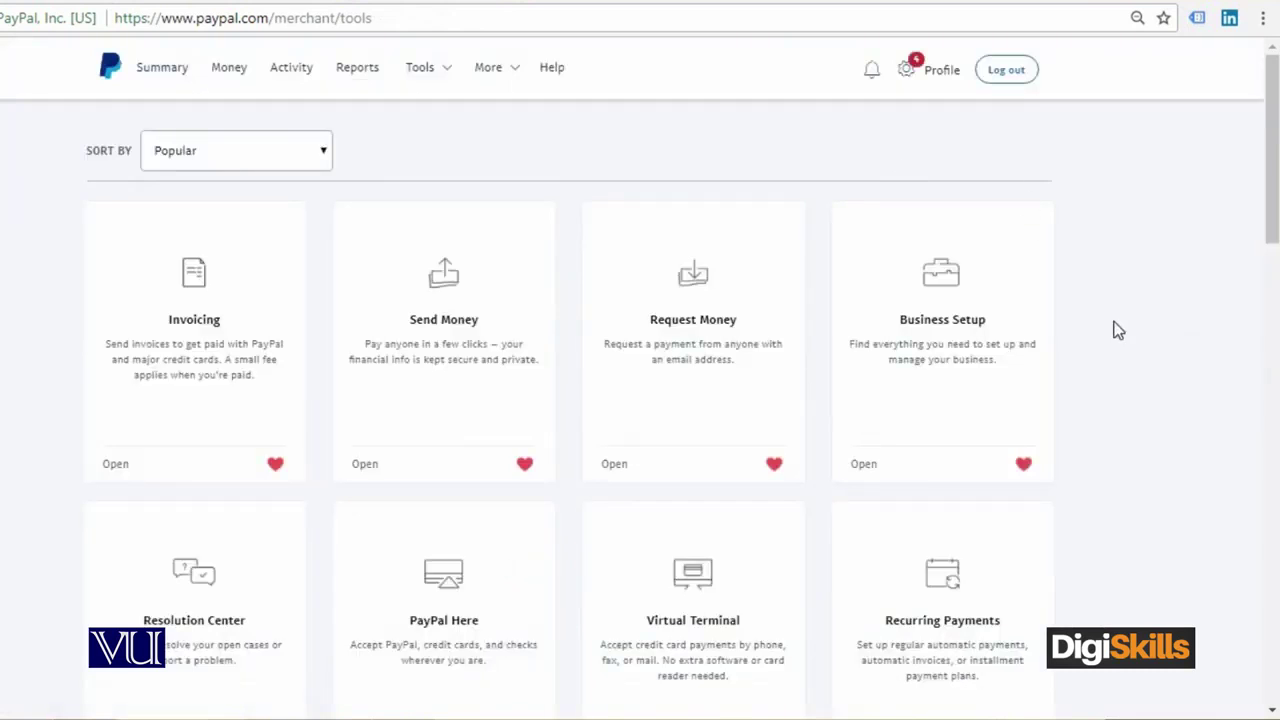
Step: Scroll through the All Tools cards (Invoicing, Send Money, Request Money, etc.), then go back to Money
{"action": "scroll", "coordinate": [1191, 319], "scroll_direction": "down", "scroll_amount": 1}
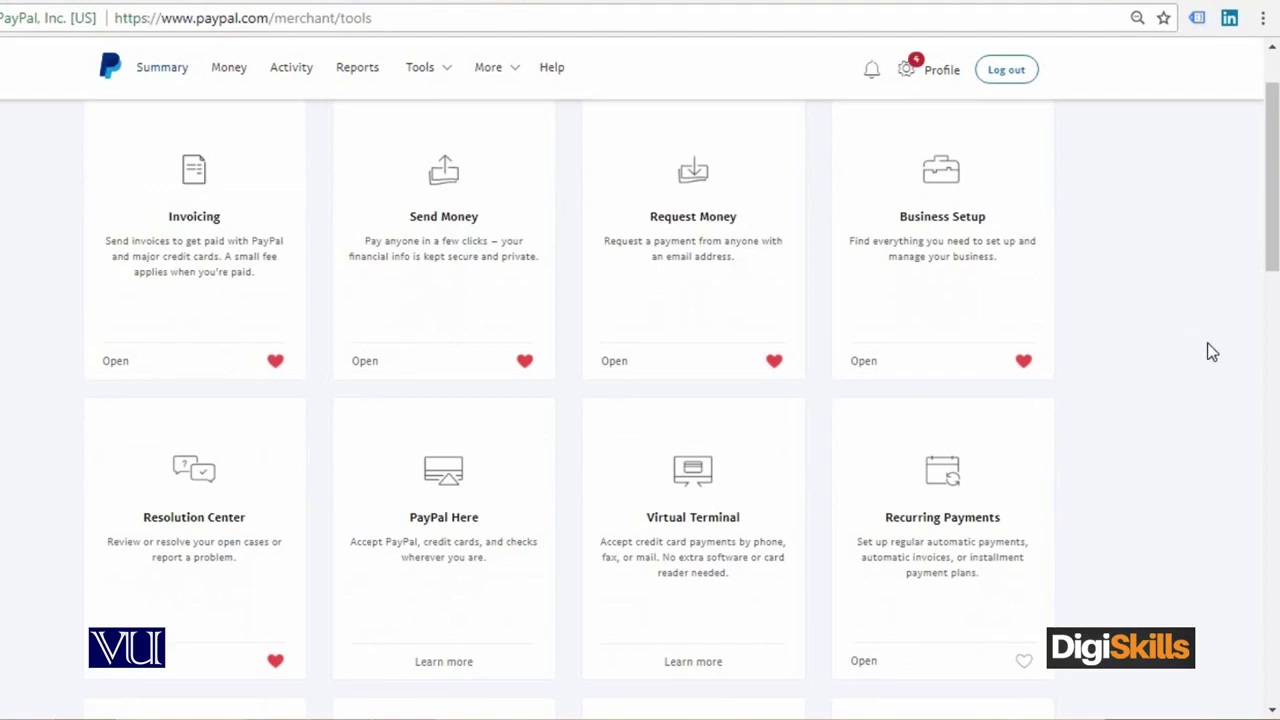
{"action": "scroll", "coordinate": [1175, 395], "scroll_direction": "down", "scroll_amount": 1}
{"action": "scroll", "coordinate": [1160, 428], "scroll_direction": "down", "scroll_amount": 2}
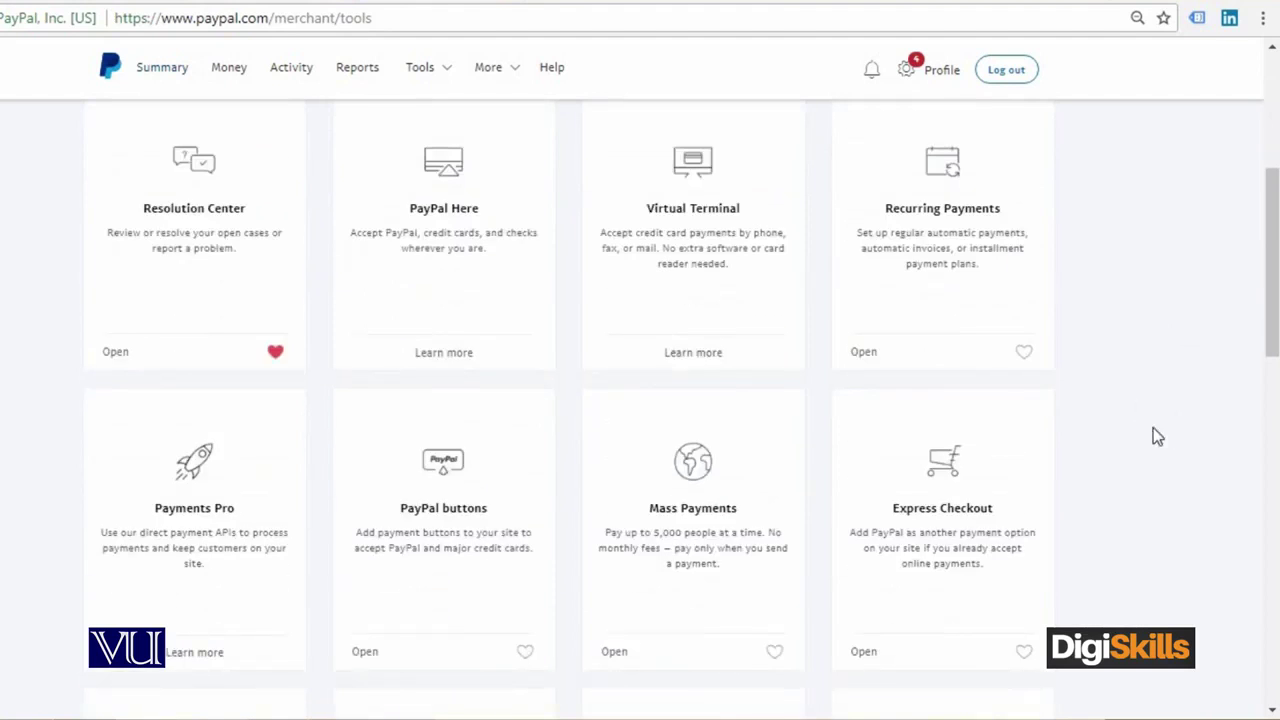
{"action": "scroll", "coordinate": [1093, 387], "scroll_direction": "down", "scroll_amount": 4}
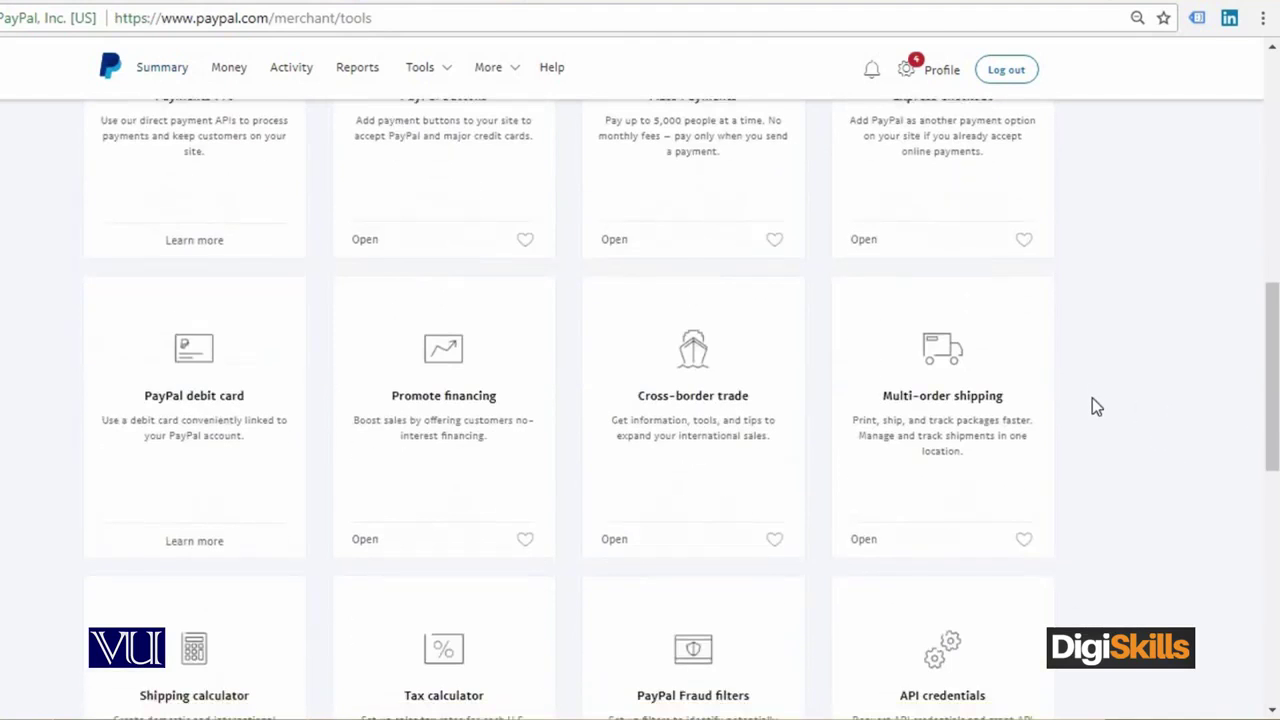
{"action": "scroll", "coordinate": [1097, 409], "scroll_direction": "down", "scroll_amount": 2}
{"action": "scroll", "coordinate": [1100, 404], "scroll_direction": "down", "scroll_amount": 1}
{"action": "scroll", "coordinate": [1100, 404], "scroll_direction": "up", "scroll_amount": 1}
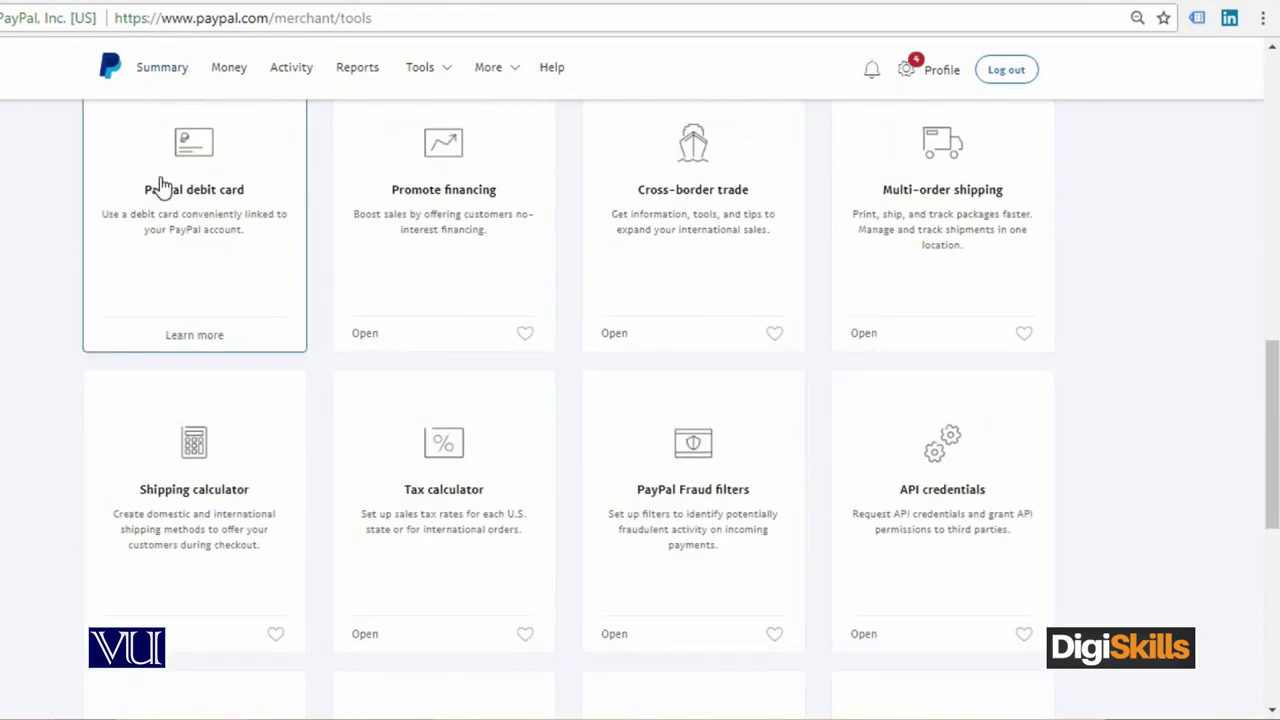
{"action": "scroll", "coordinate": [1140, 323], "scroll_direction": "down", "scroll_amount": 2}
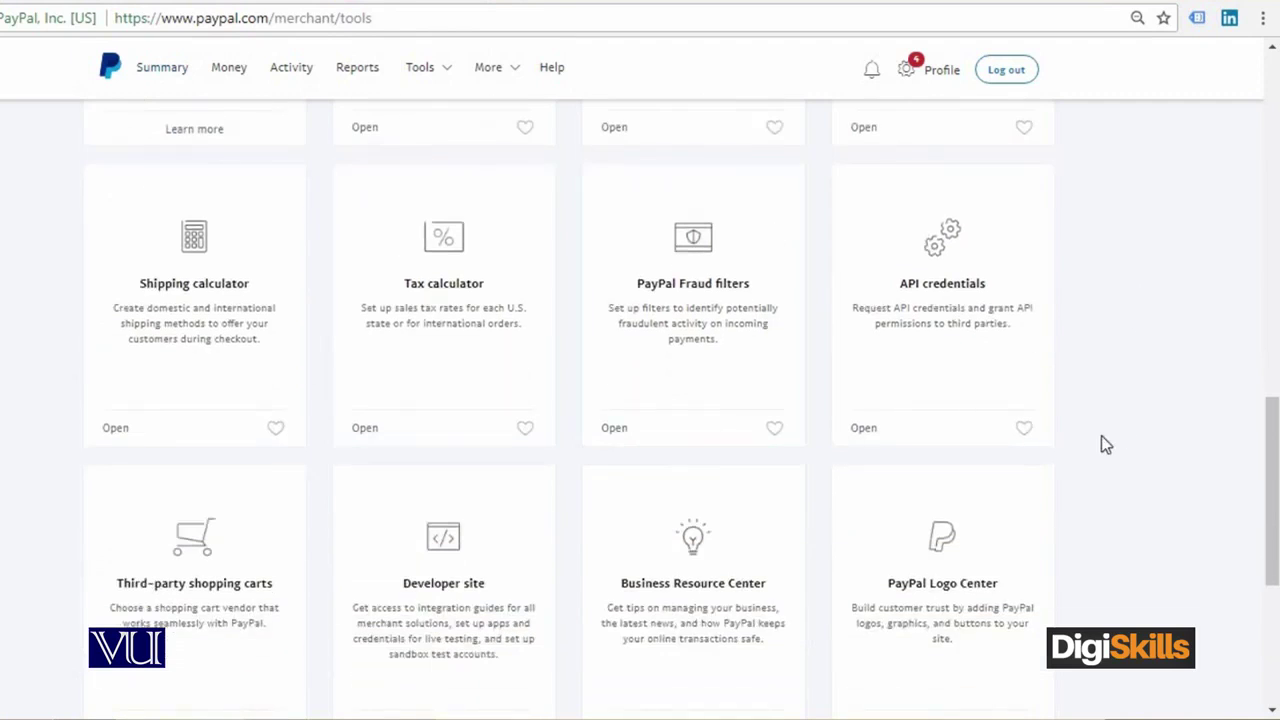
{"action": "scroll", "coordinate": [1101, 440], "scroll_direction": "up", "scroll_amount": 3}
{"action": "scroll", "coordinate": [1101, 440], "scroll_direction": "up", "scroll_amount": 1}
{"action": "scroll", "coordinate": [1101, 440], "scroll_direction": "up", "scroll_amount": 8}
{"action": "left_click", "coordinate": [238, 76]}
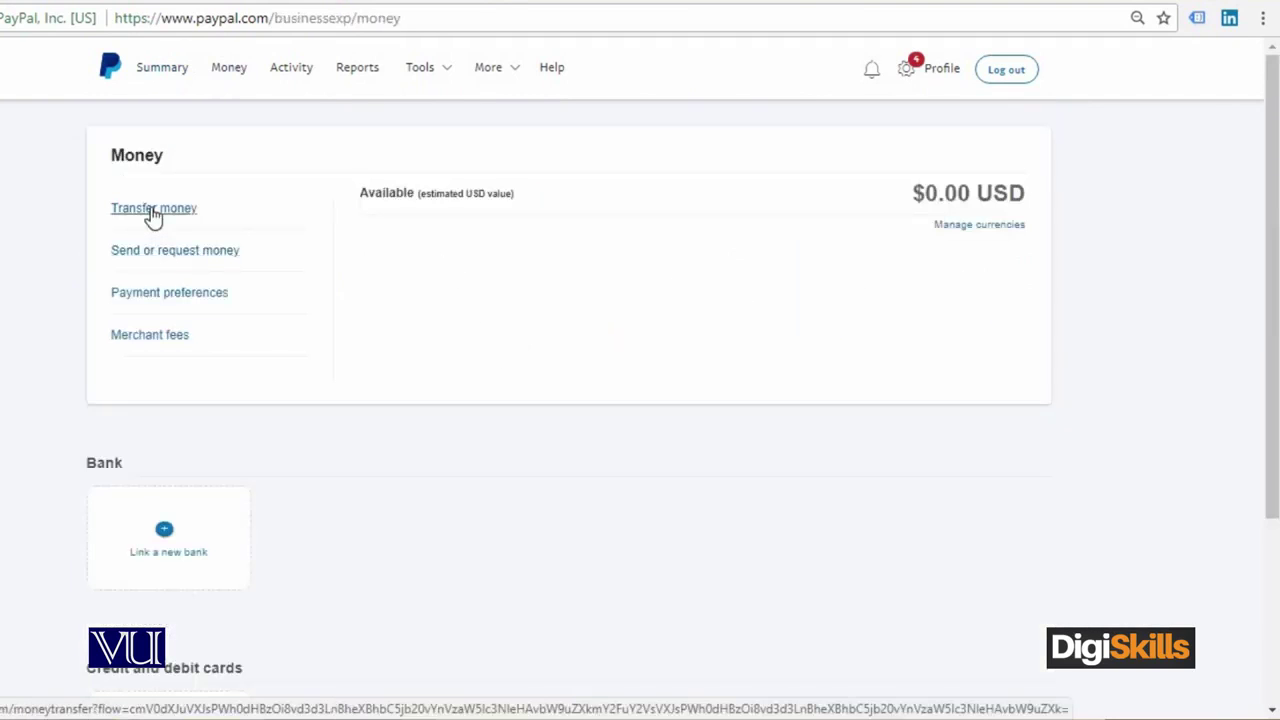
Step: Check the Transfer money 'From' source options, then go back and start linking a new card
{"action": "left_click", "coordinate": [152, 212]}
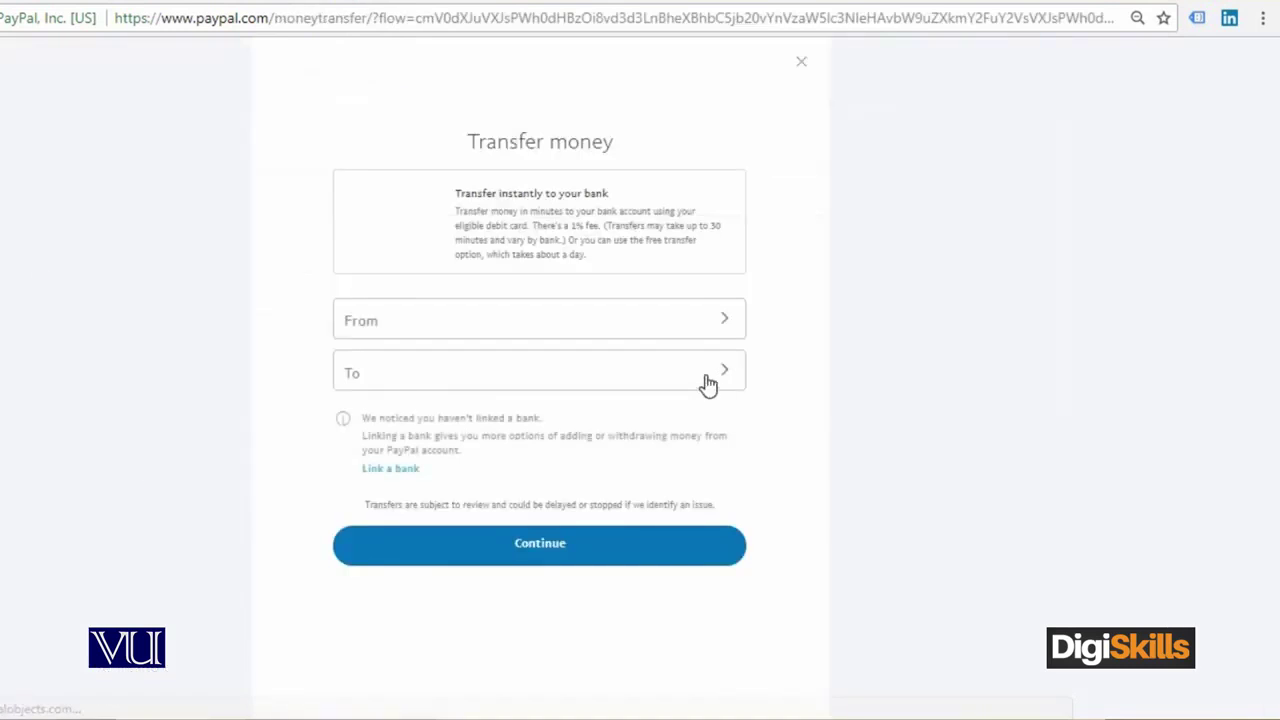
{"action": "left_click", "coordinate": [648, 320]}
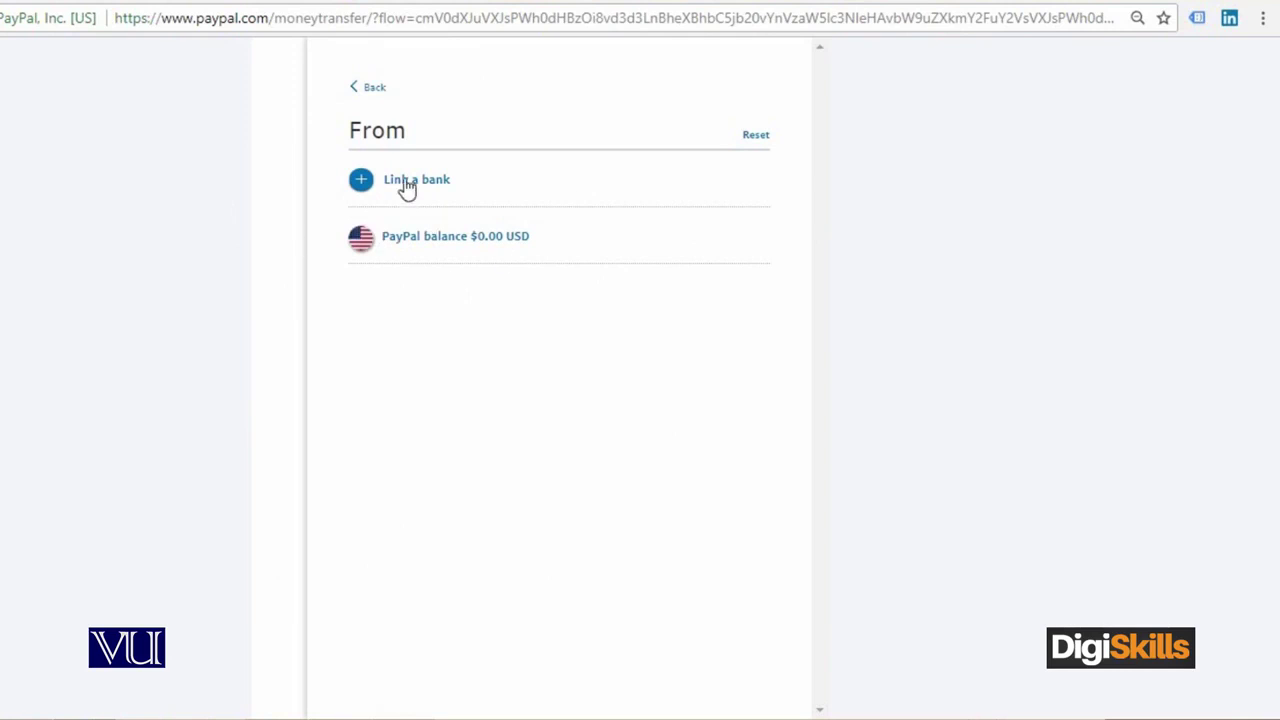
{"action": "key", "text": "alt+Left"}
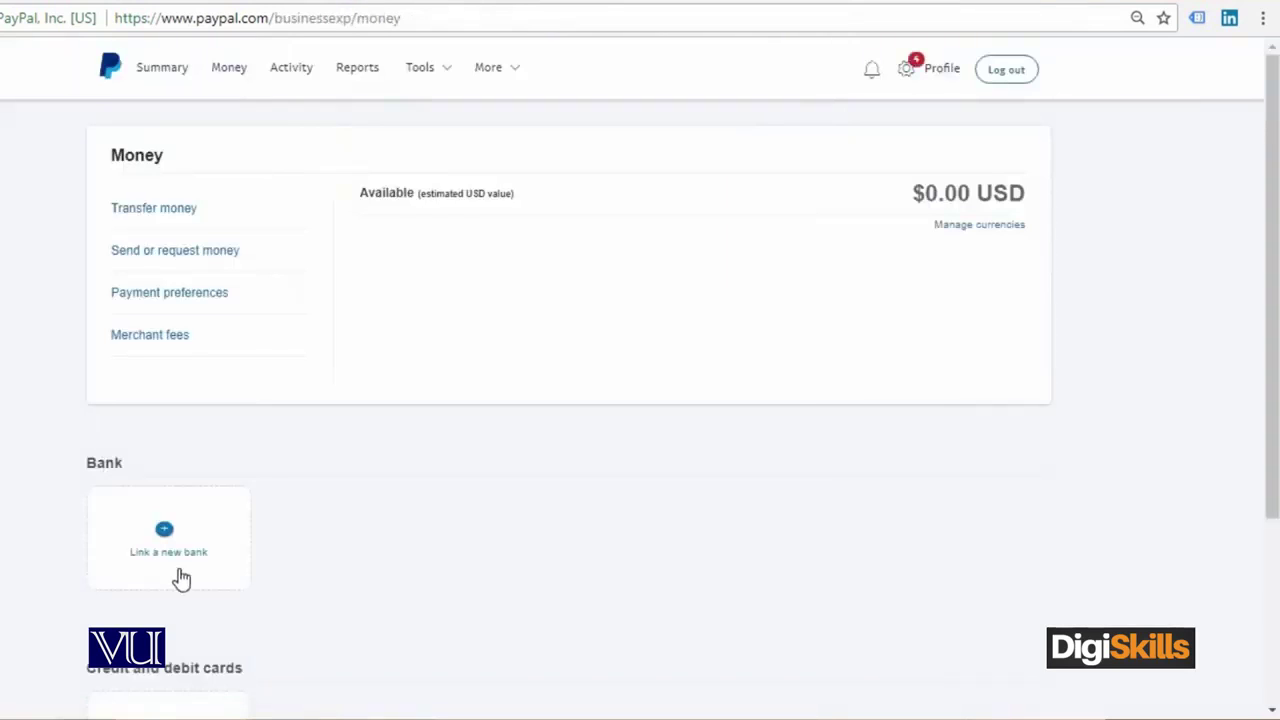
{"action": "scroll", "coordinate": [436, 483], "scroll_direction": "down", "scroll_amount": 2}
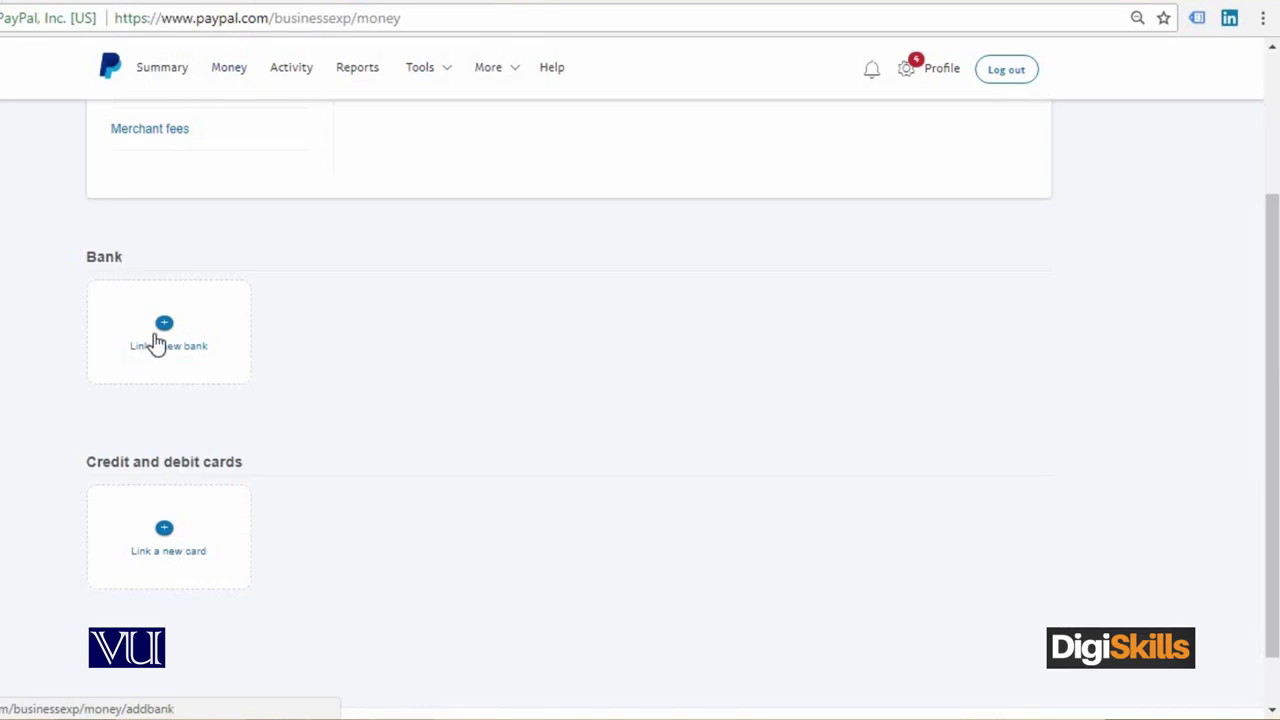
{"action": "left_click", "coordinate": [167, 553]}
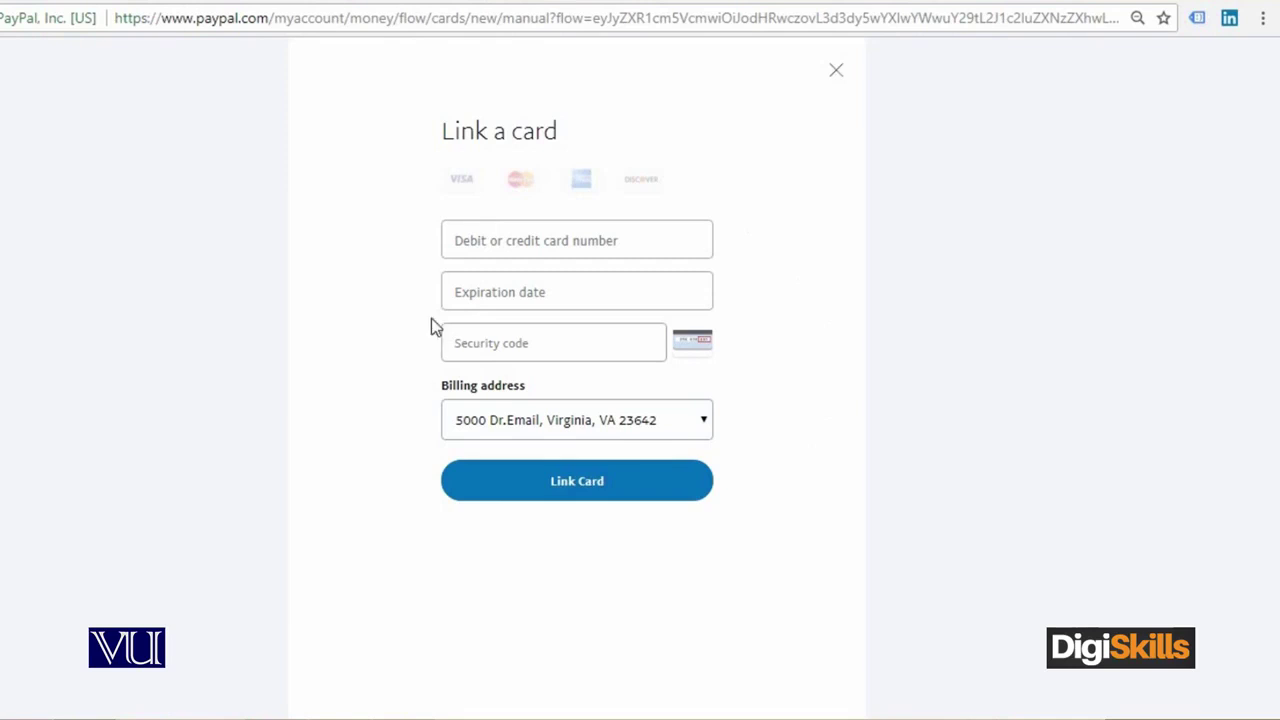
Step: Inspect the card number, expiration date, security code and billing address fields, leaving them unfilled, then exit
{"action": "left_click", "coordinate": [462, 233]}
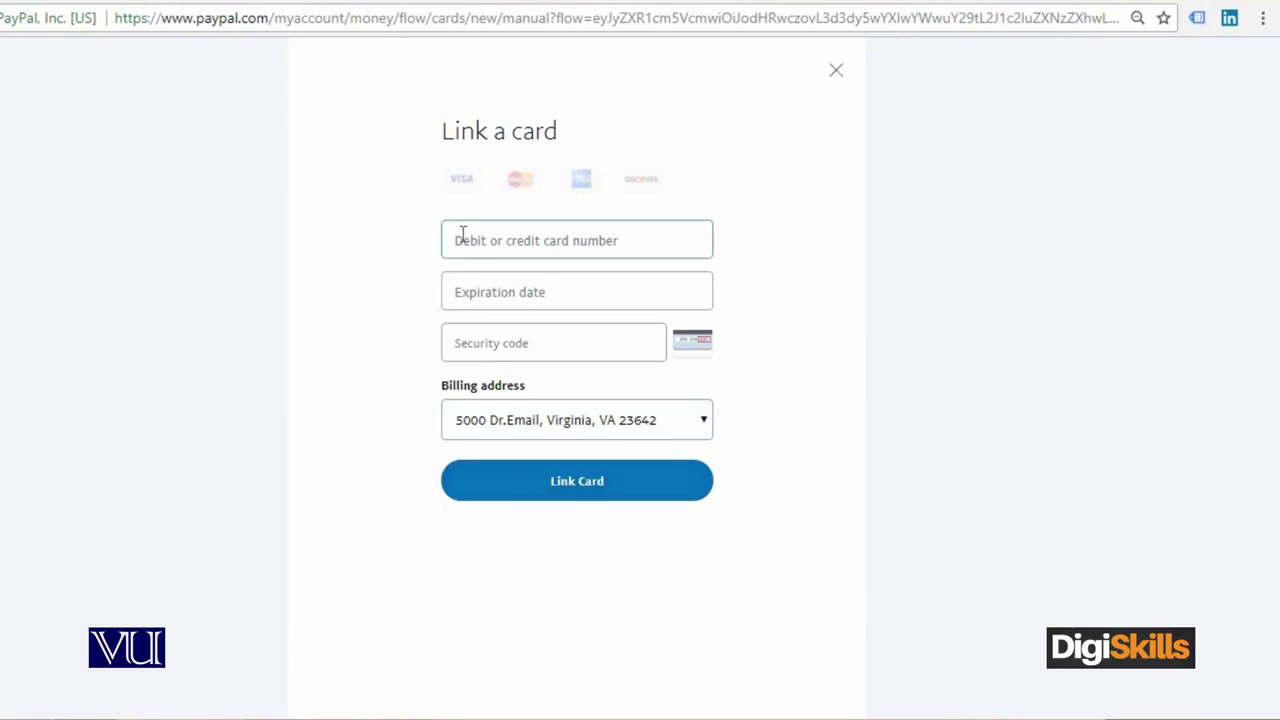
{"action": "left_click", "coordinate": [469, 287]}
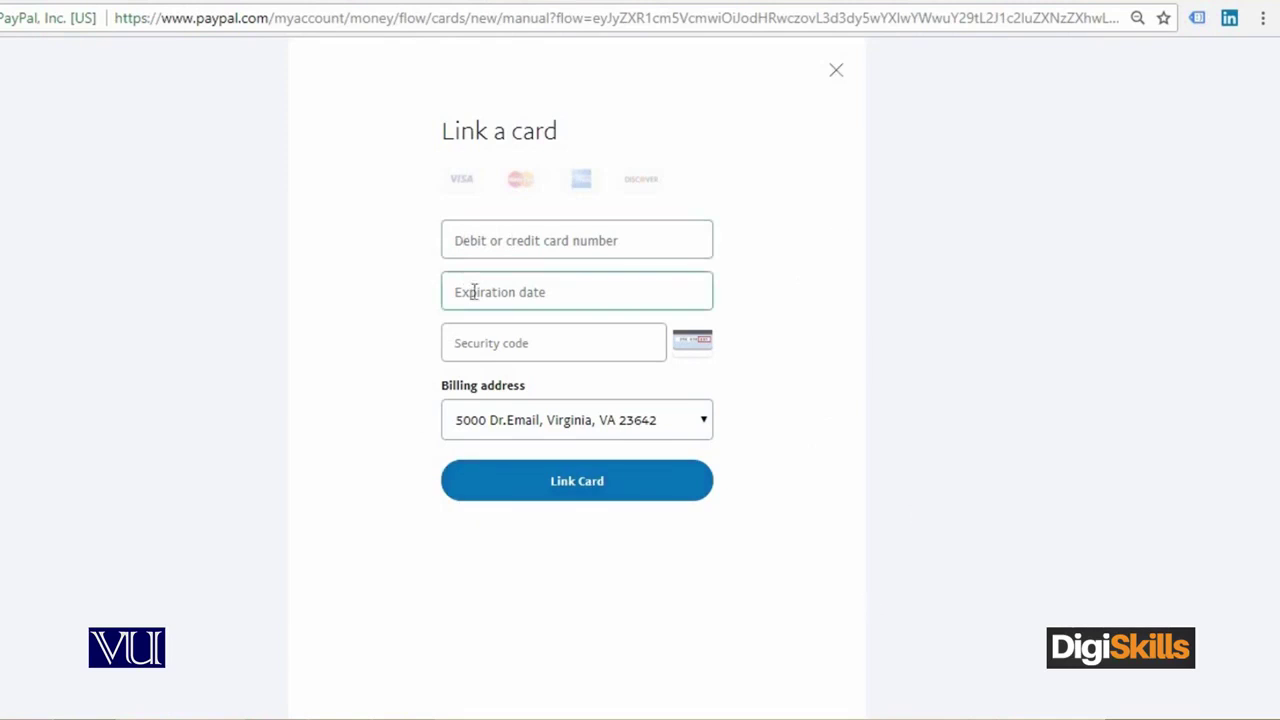
{"action": "left_click", "coordinate": [480, 333]}
{"action": "left_click", "coordinate": [503, 428]}
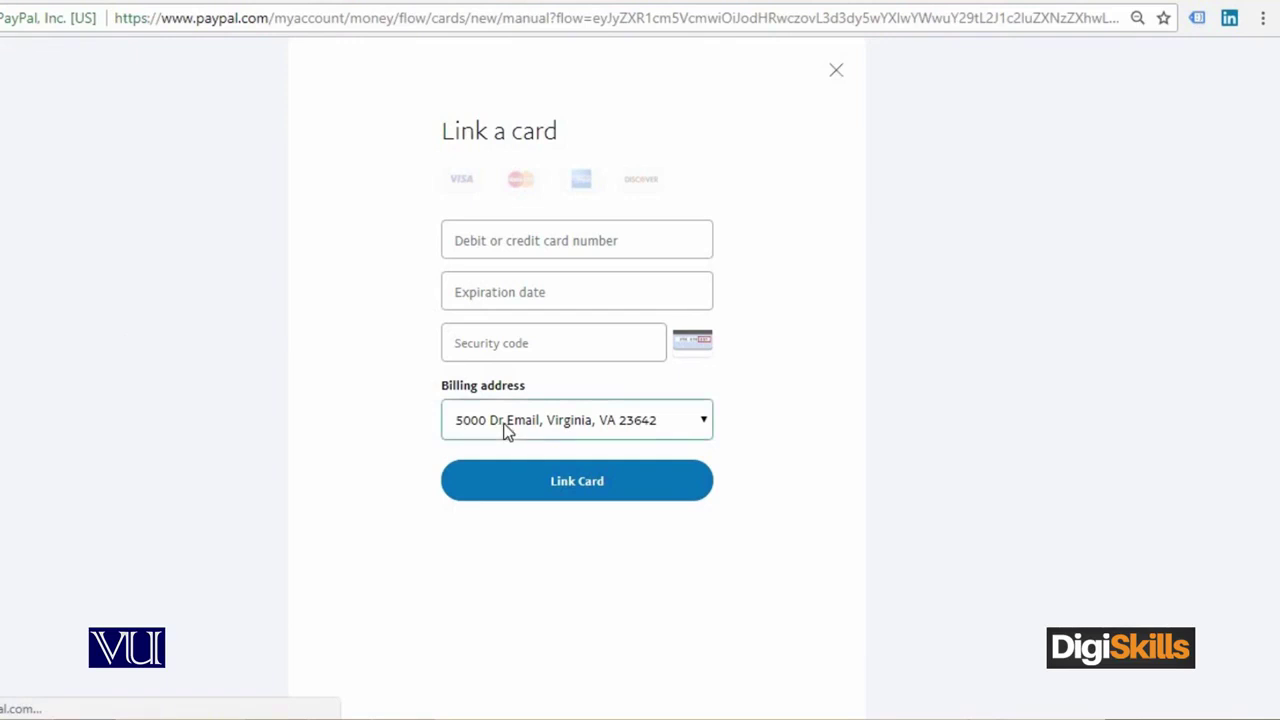
{"action": "key", "text": "Escape"}
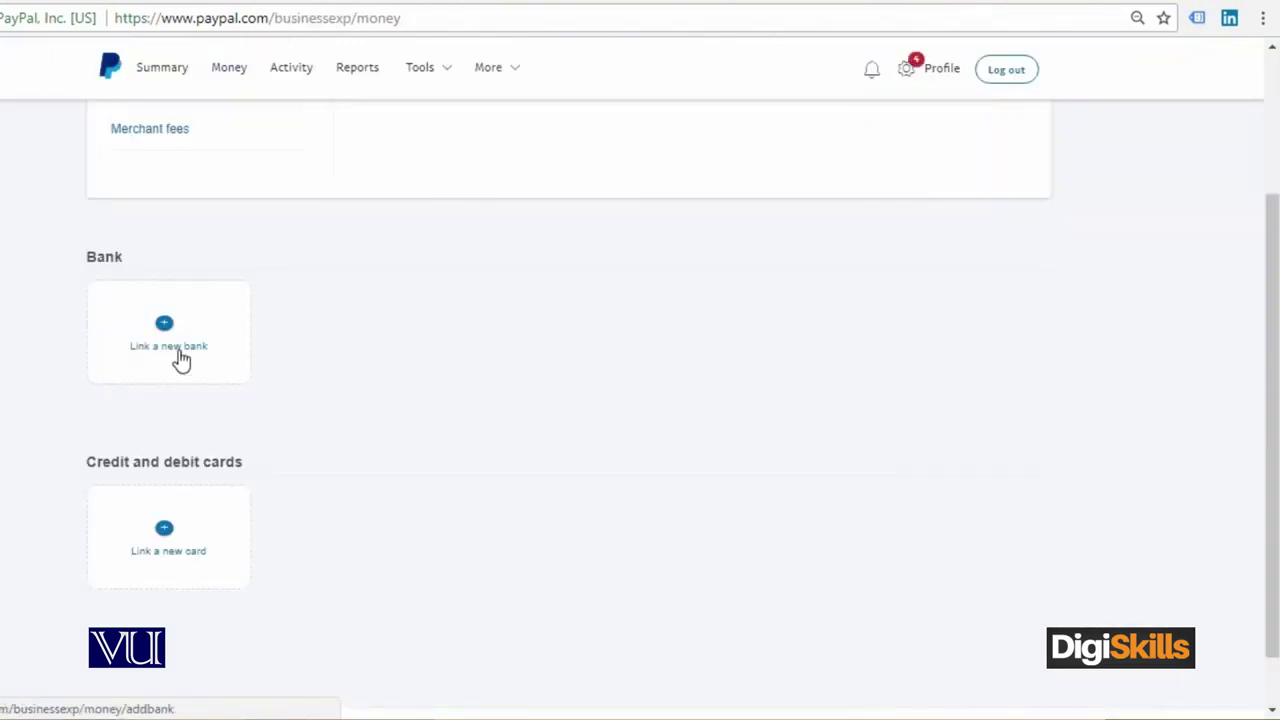
Step: Start linking a new bank via 'I have a different bank' and focus the Routing Number field
{"action": "left_click", "coordinate": [180, 357]}
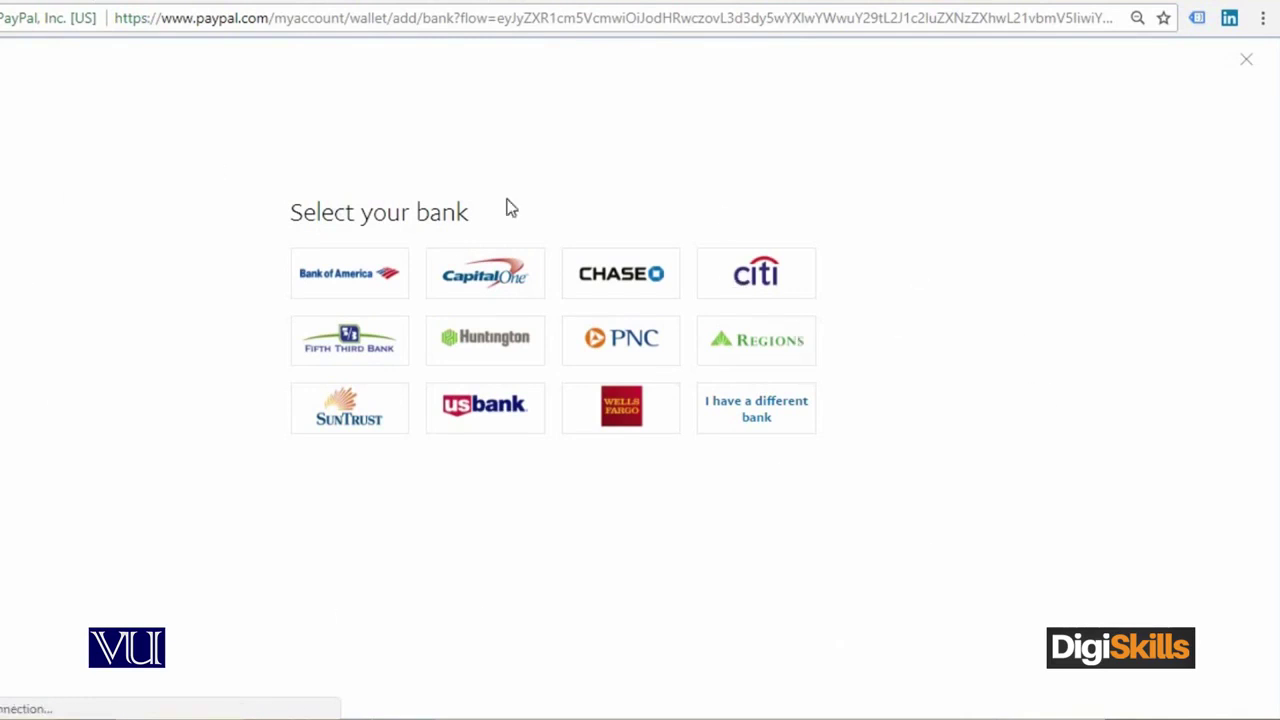
{"action": "left_click", "coordinate": [751, 426]}
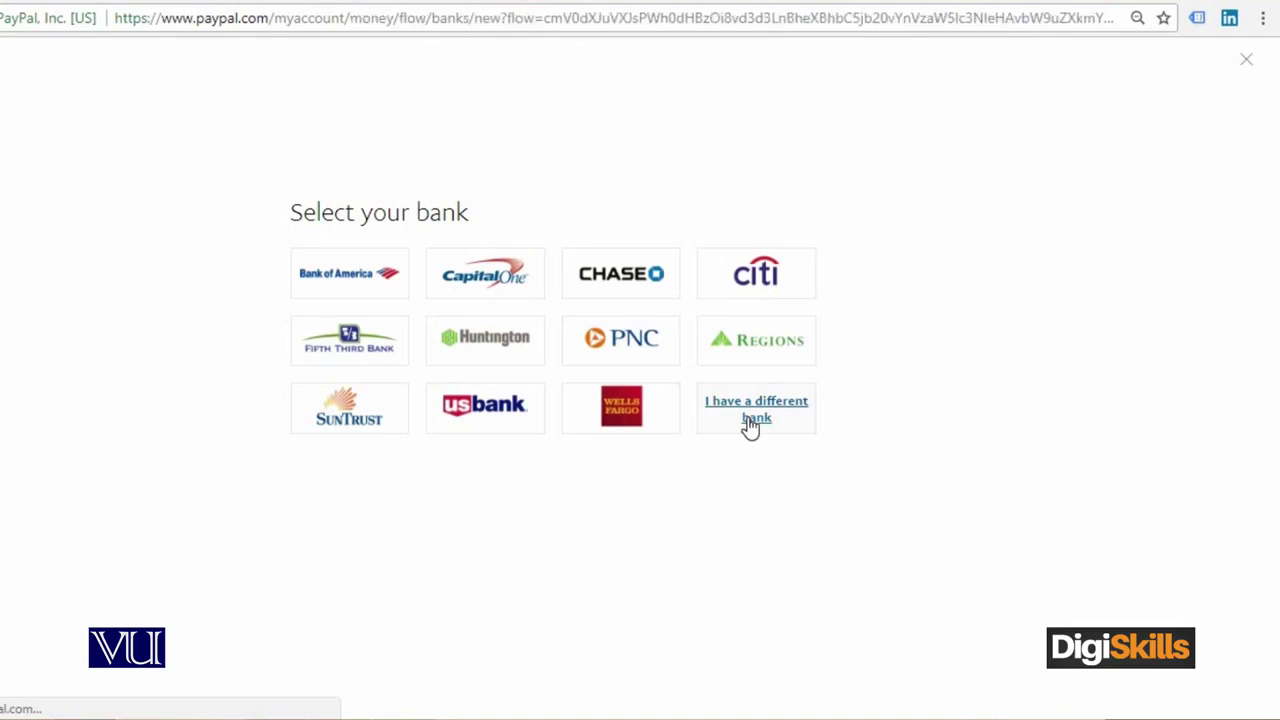
{"action": "left_click", "coordinate": [529, 396]}
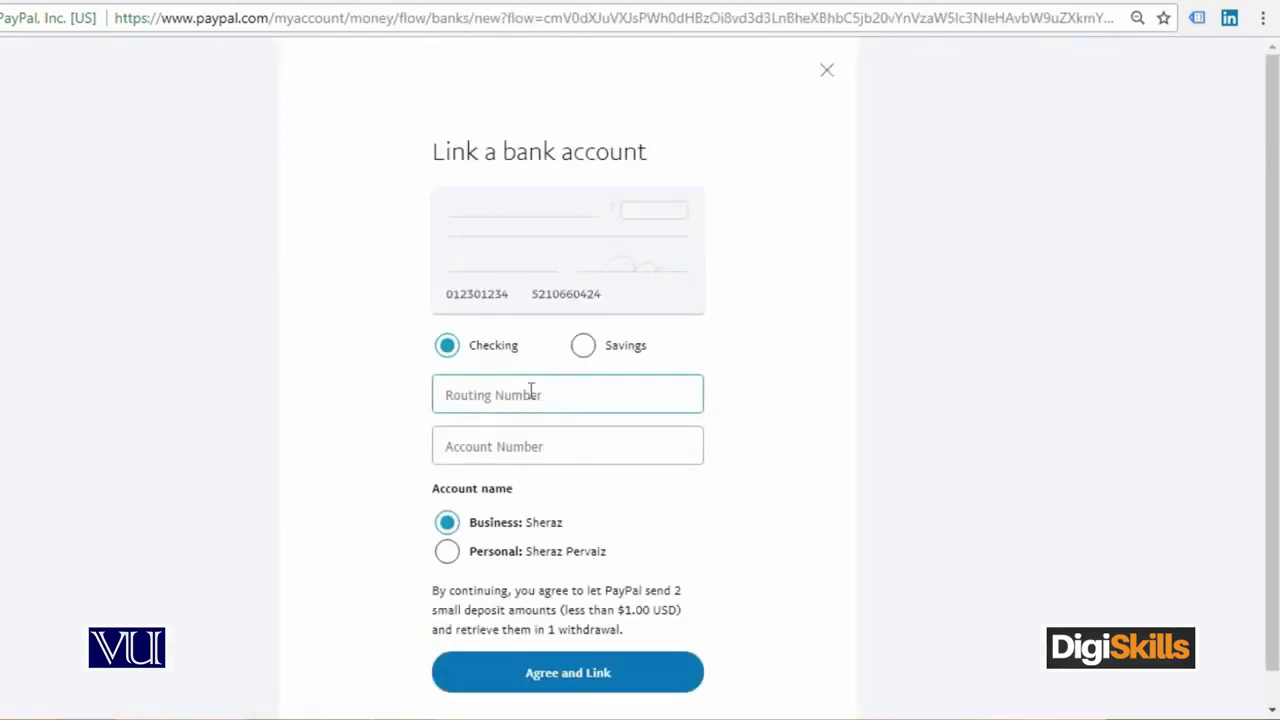